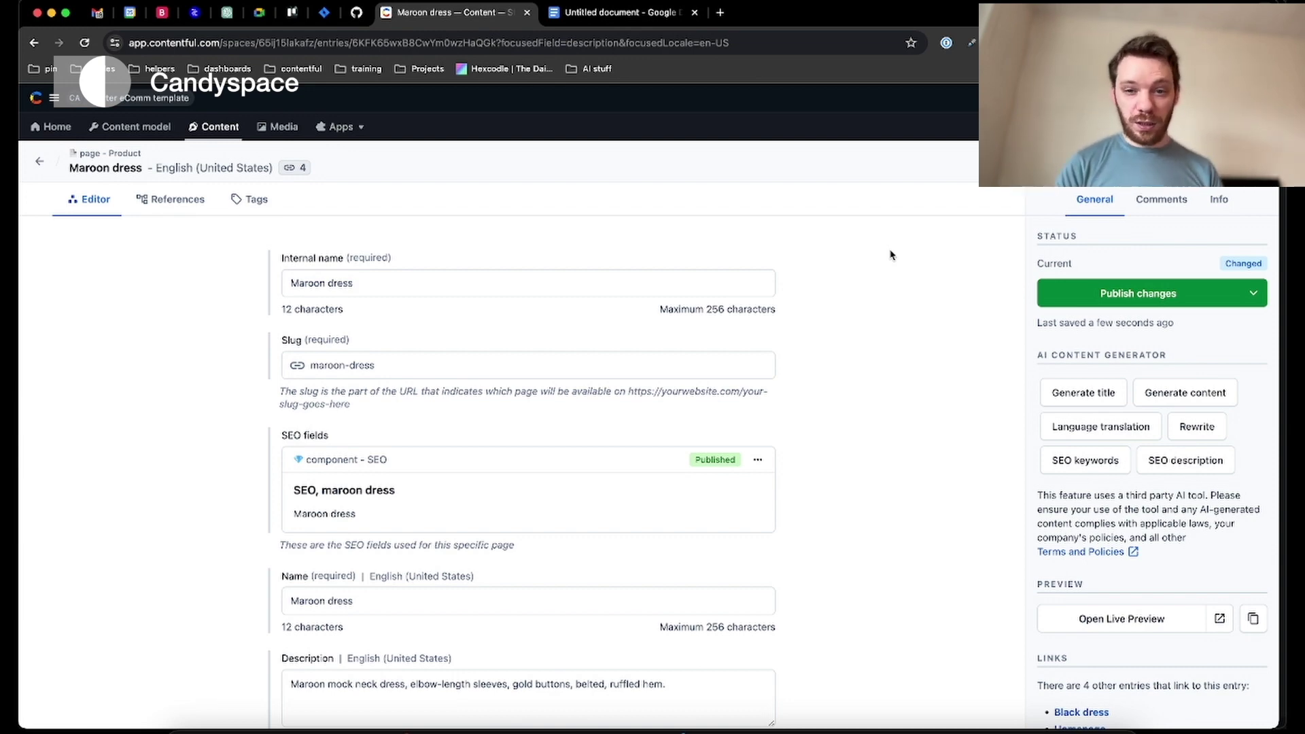
Generate an AI rewrite of the Maroon dress description from a prompt and apply it to Description
scroll(891, 258, "down", 5)
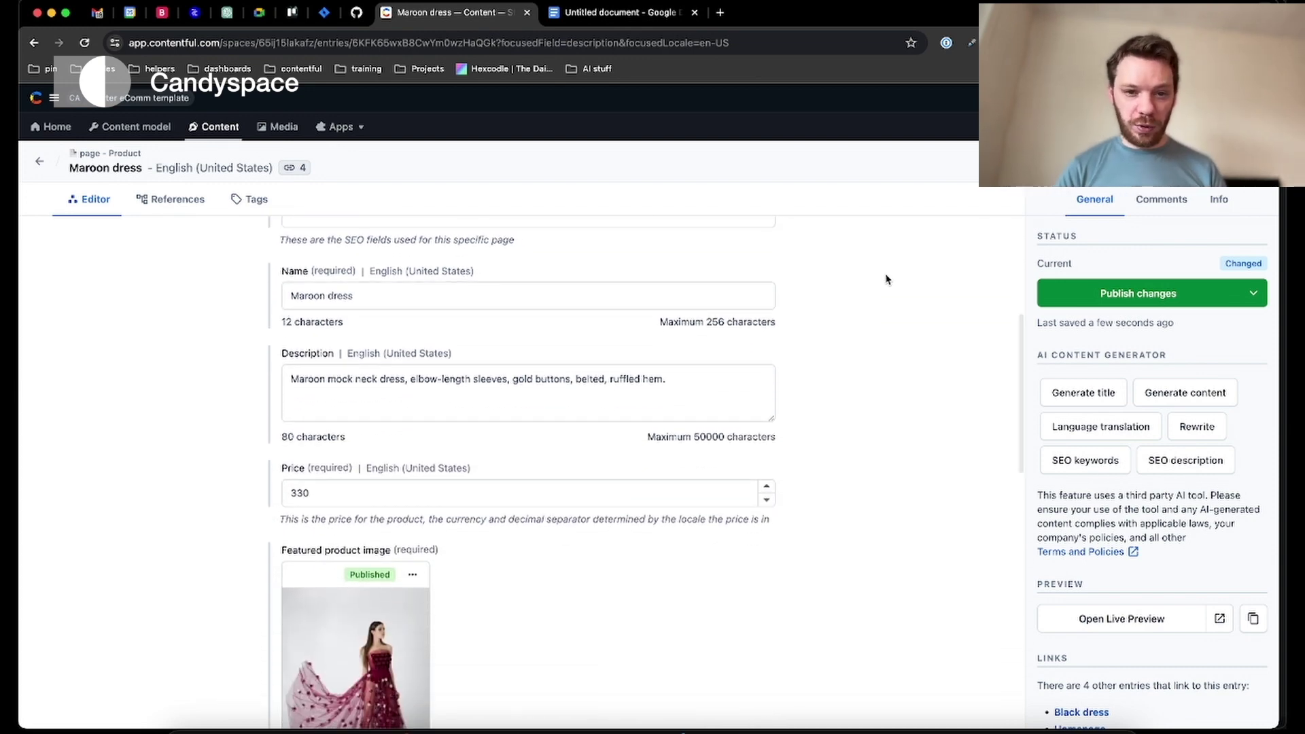
left_click_drag(684, 383, 290, 386)
key("super+c")
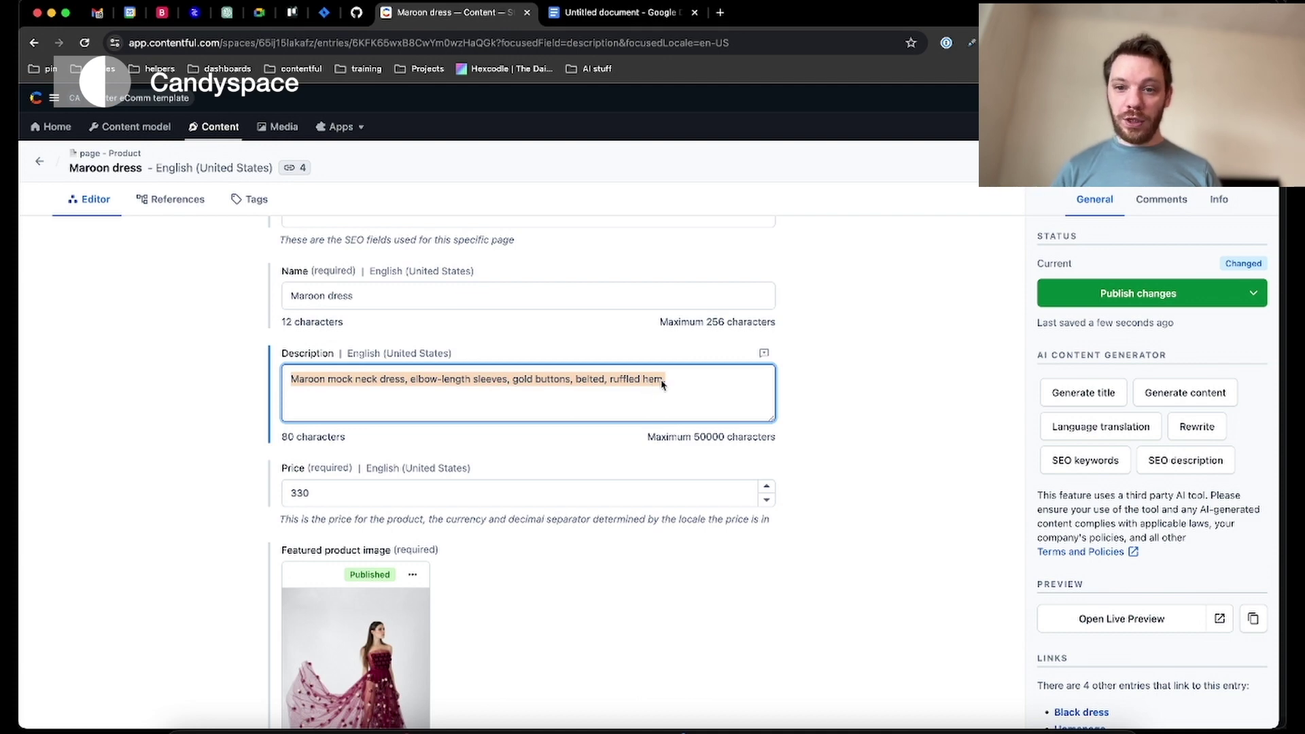
left_click(1190, 393)
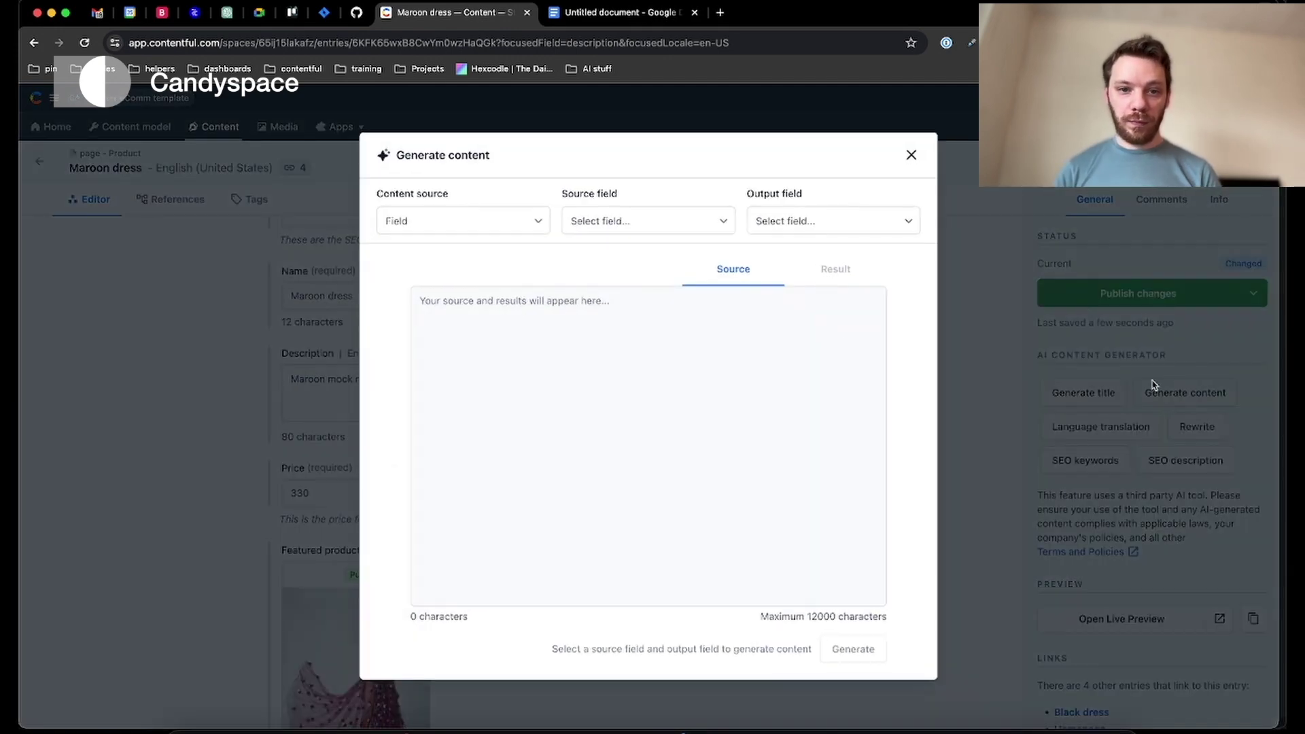
left_click(514, 226)
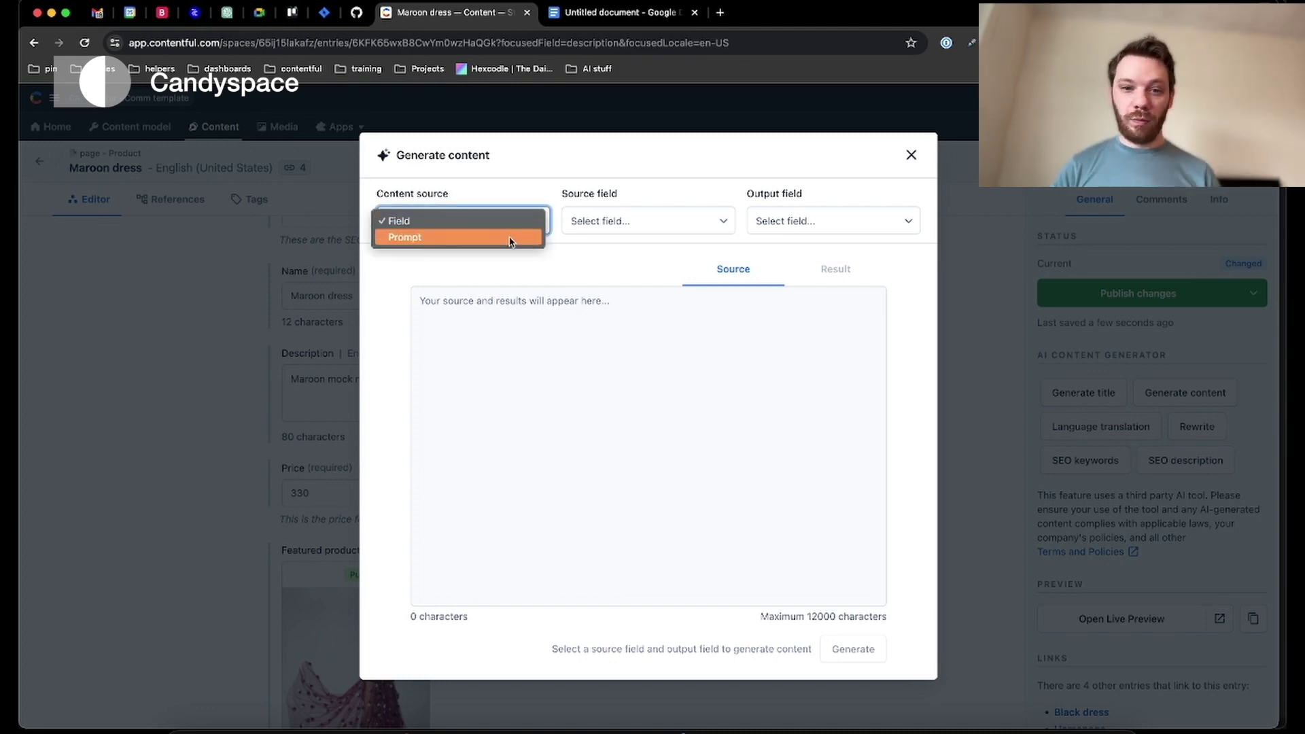
left_click(512, 238)
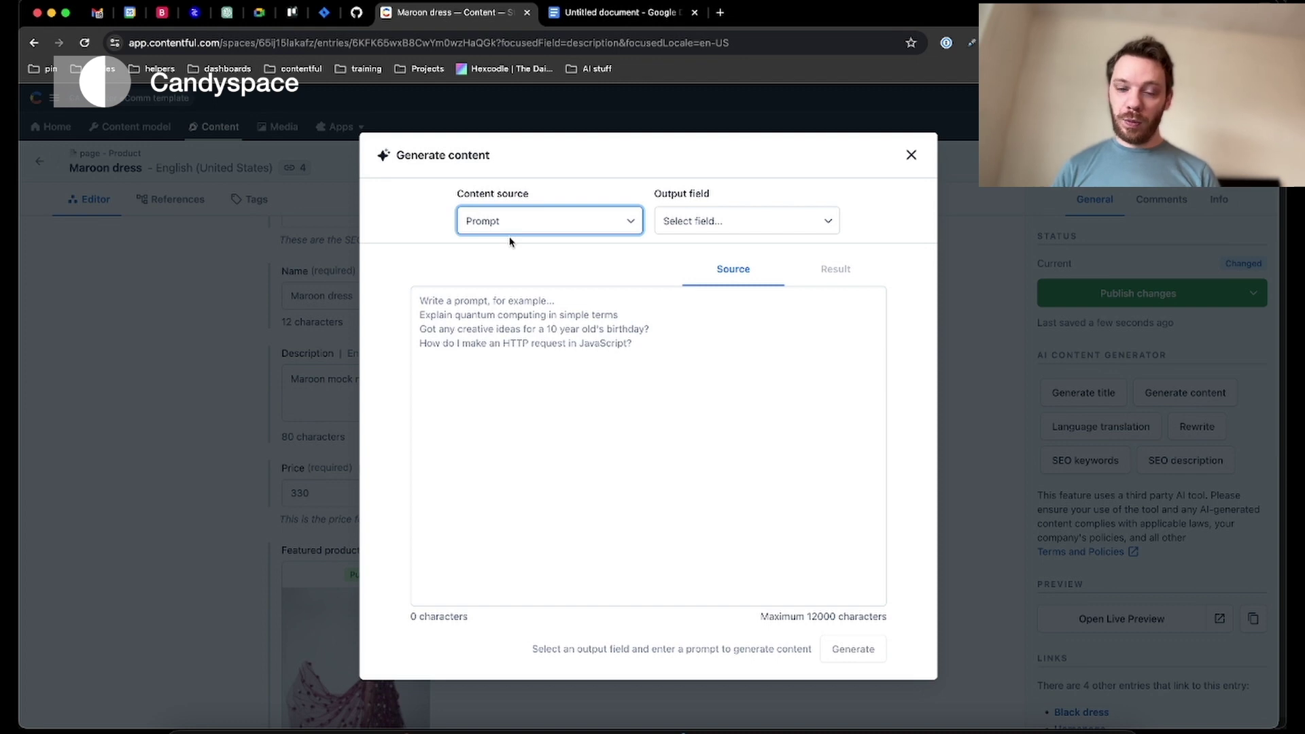
left_click(698, 231)
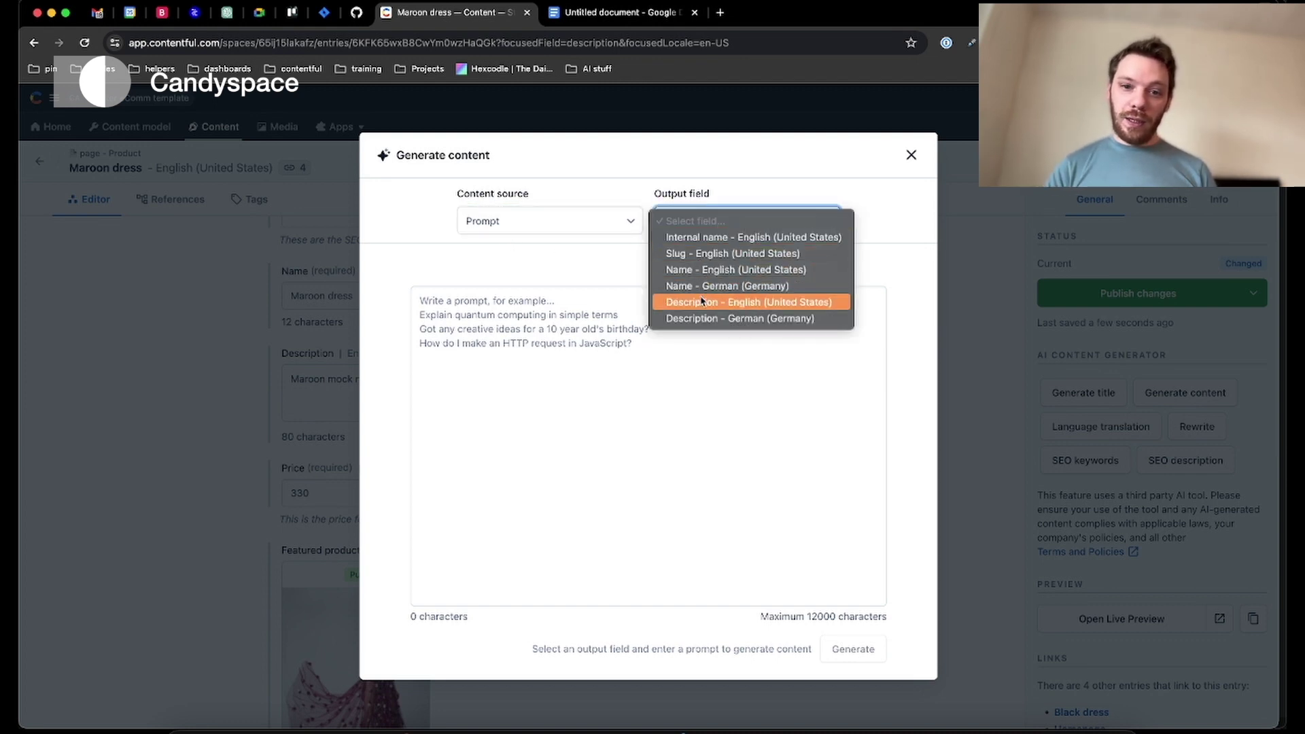
left_click(754, 304)
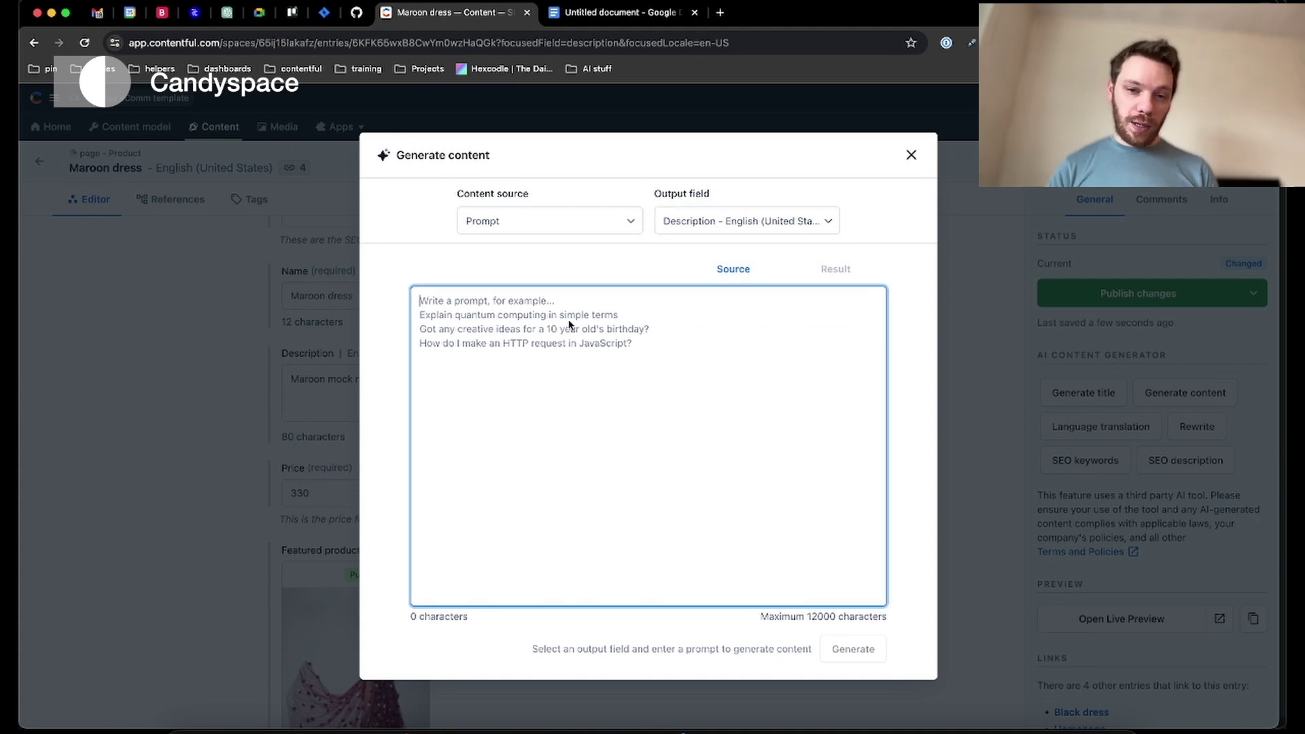
key("super+v")
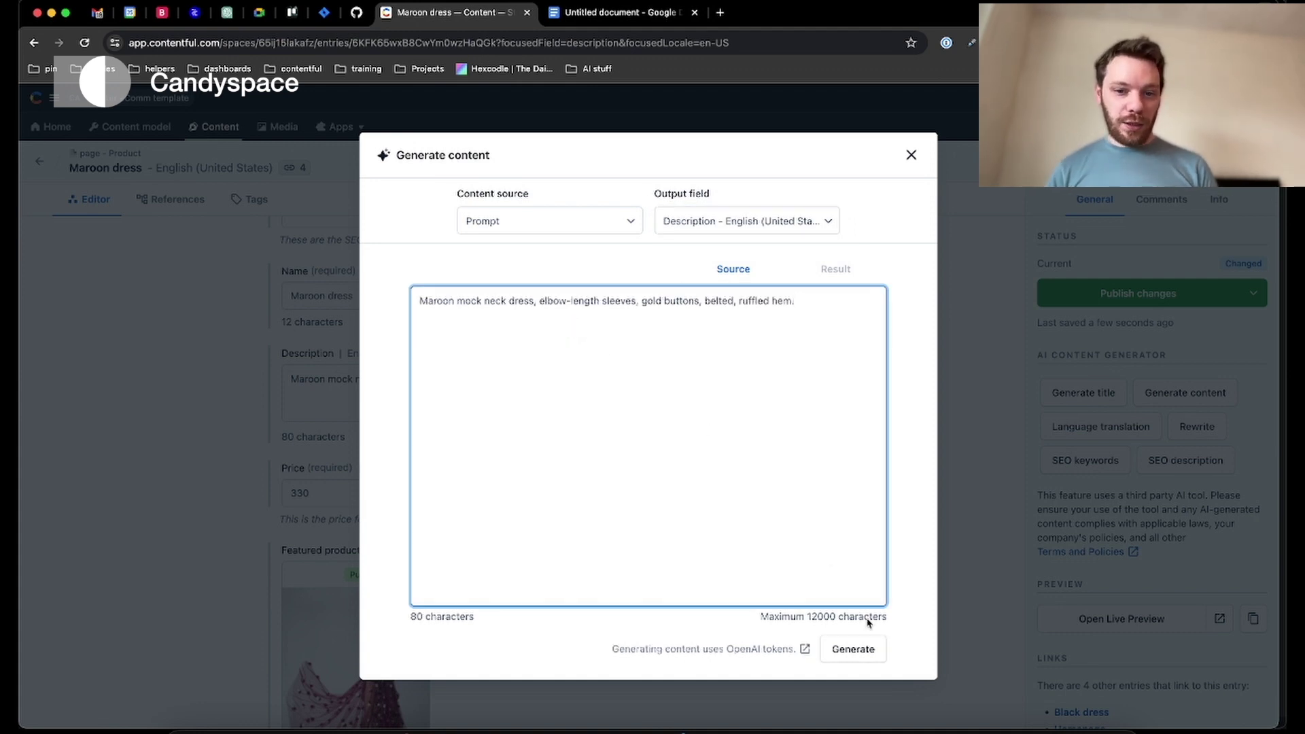
left_click(865, 649)
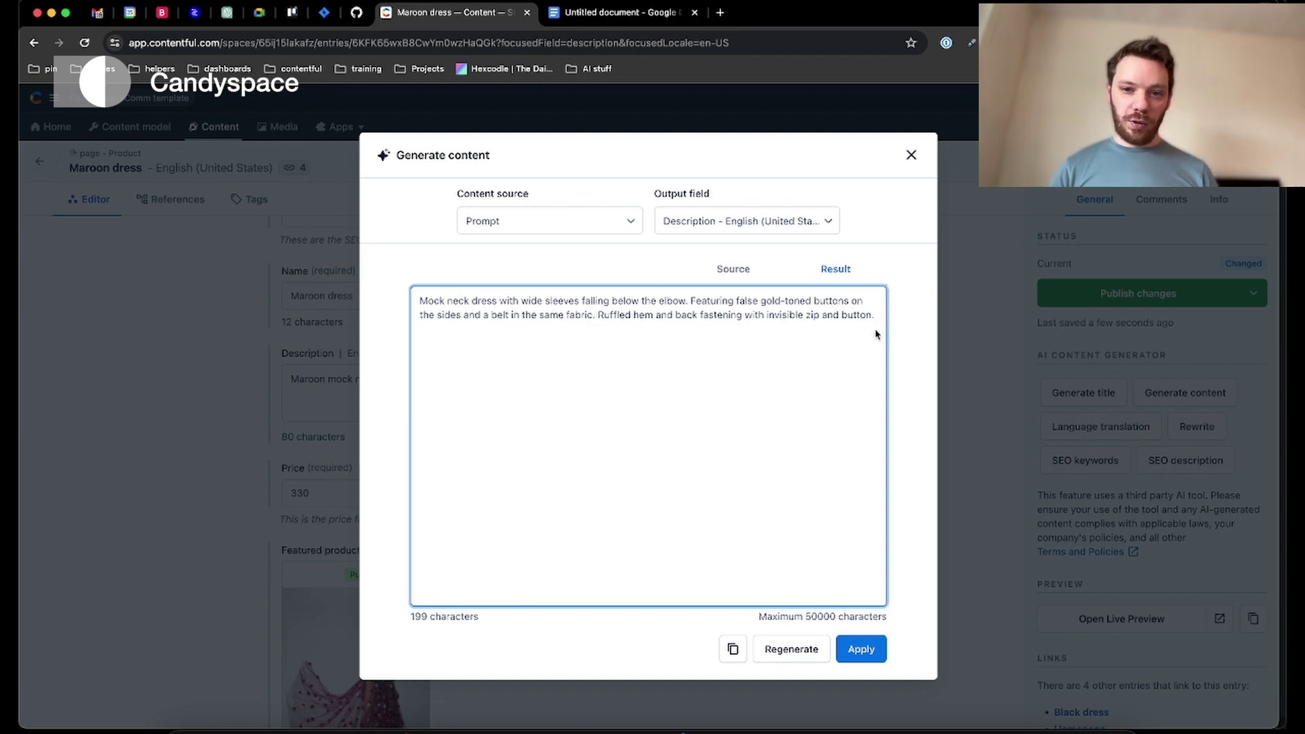
left_click(865, 652)
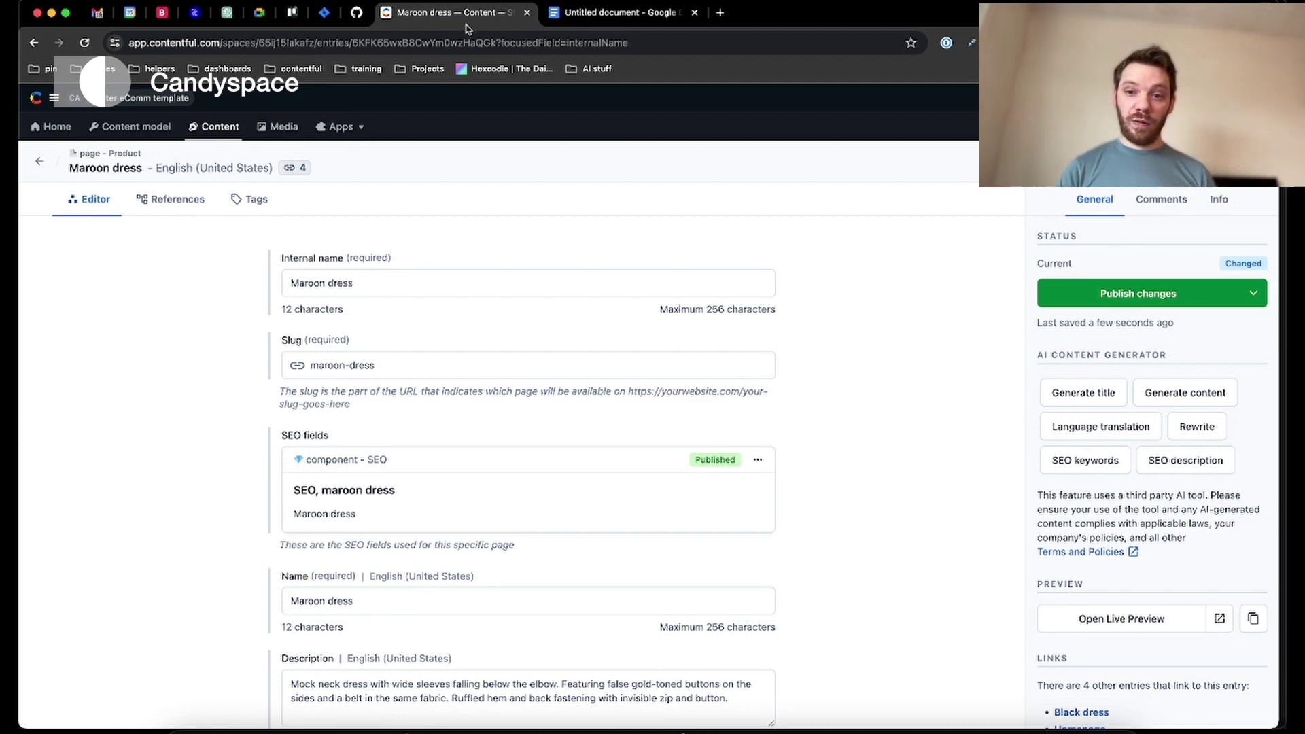
Post a comment with a self-mention saying "I want to say something!" on the Maroon dress entry
left_click(1156, 201)
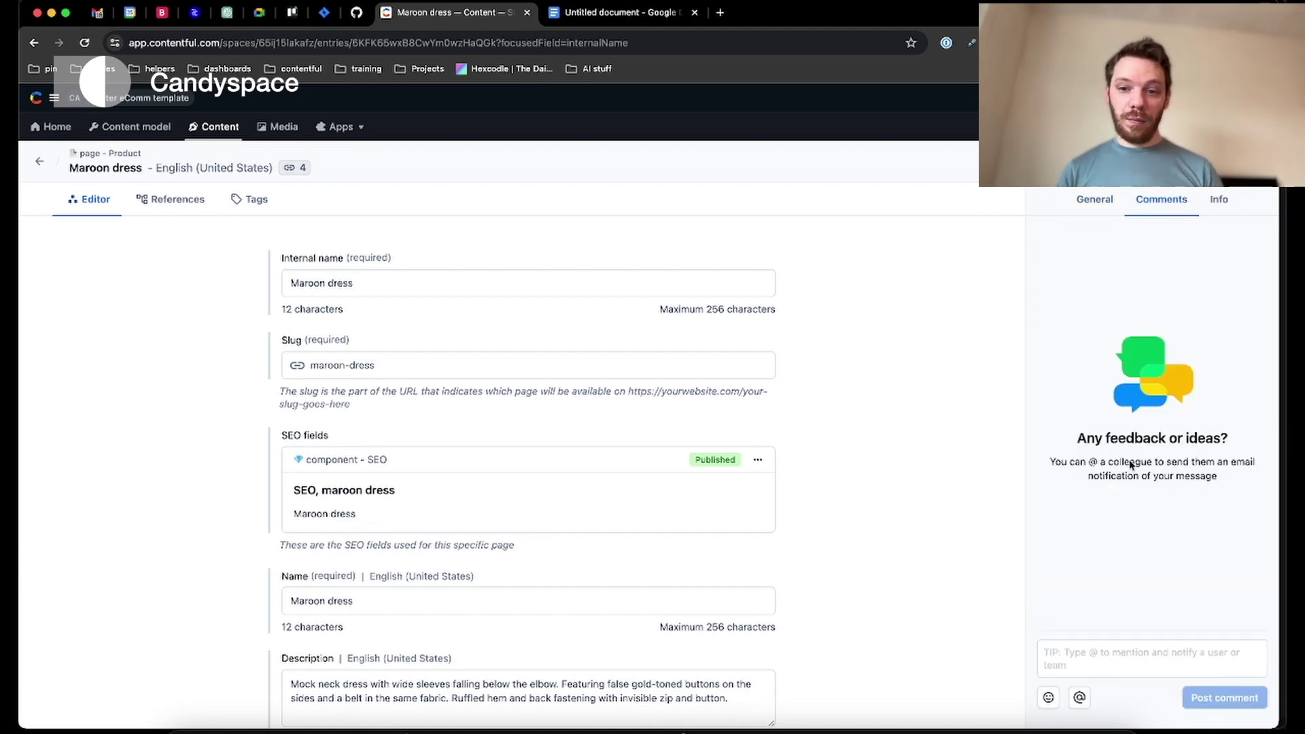
left_click(1183, 646)
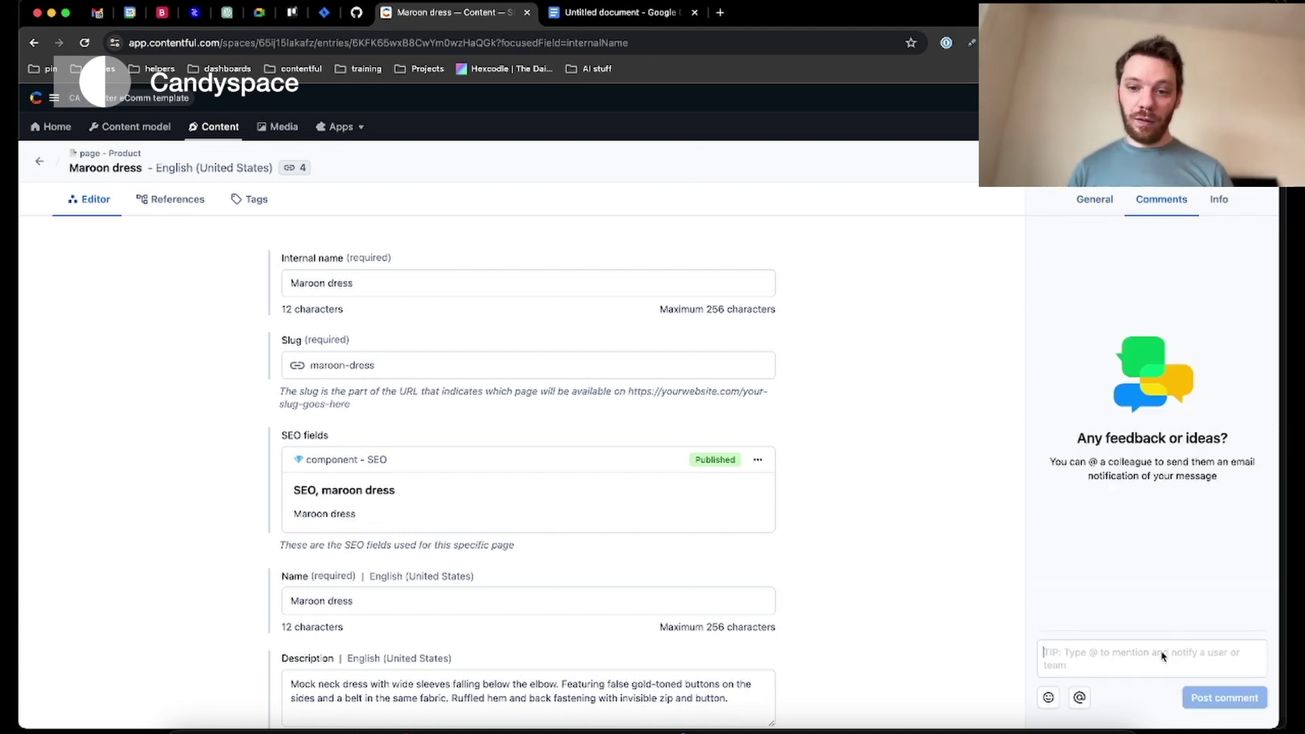
type("@cra")
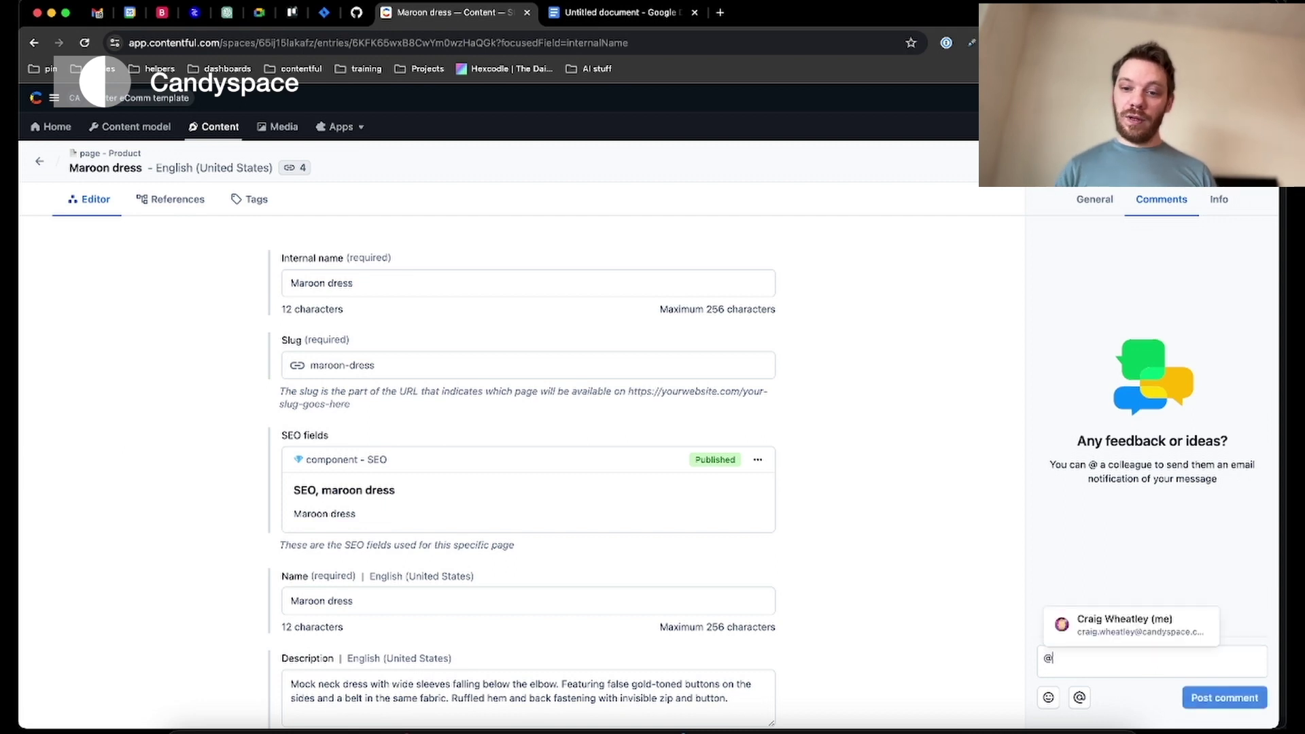
left_click(1165, 630)
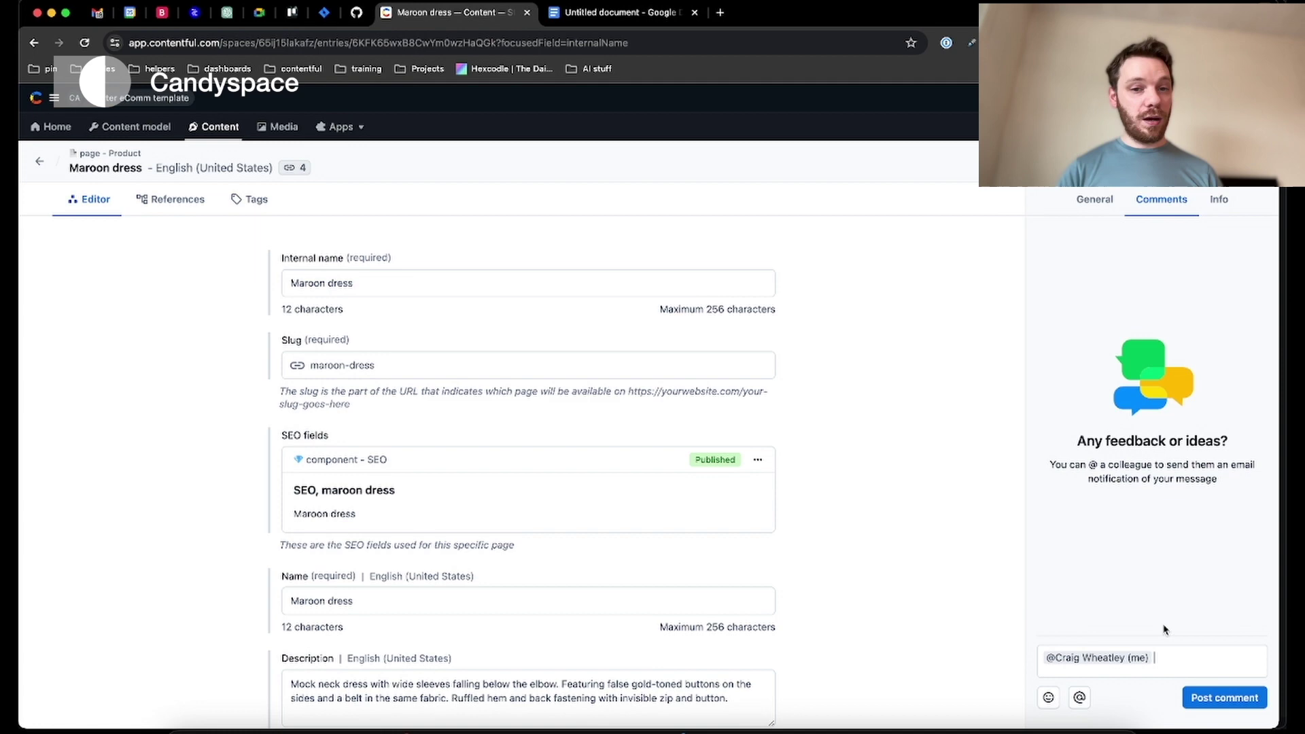
type("I want")
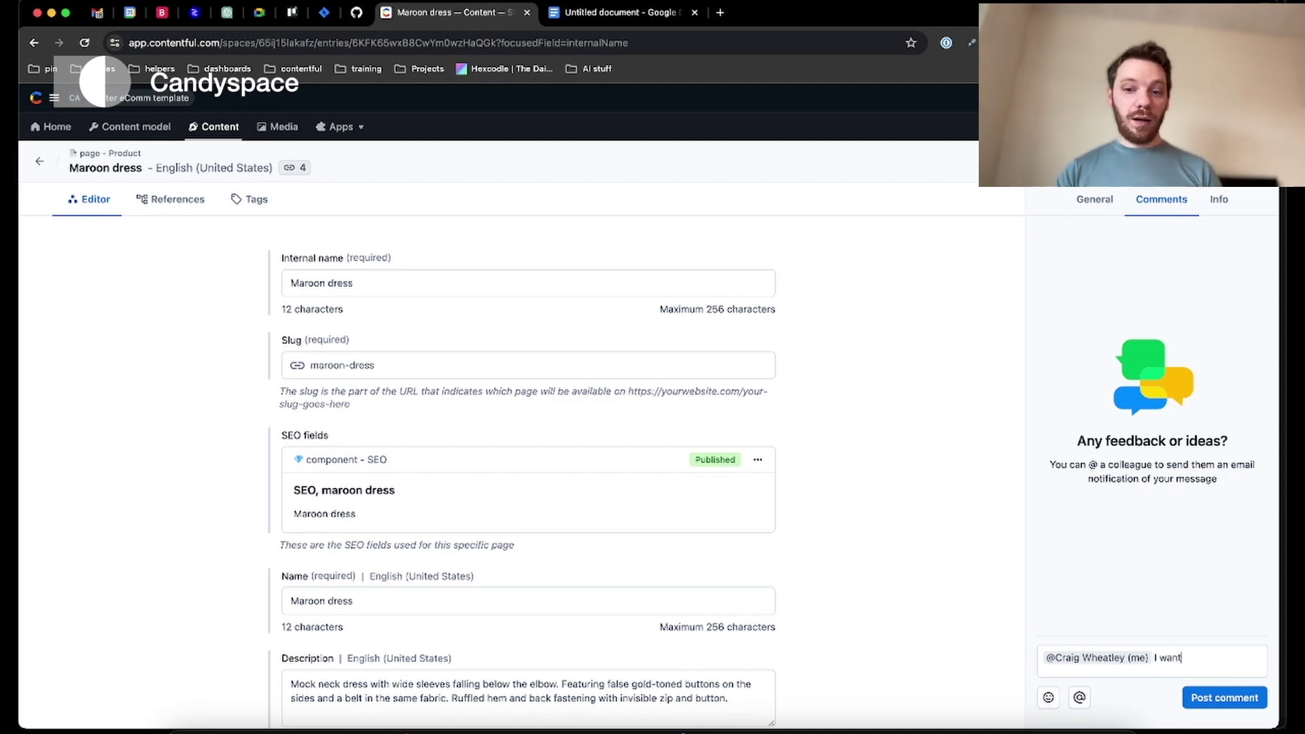
type(" to say something!")
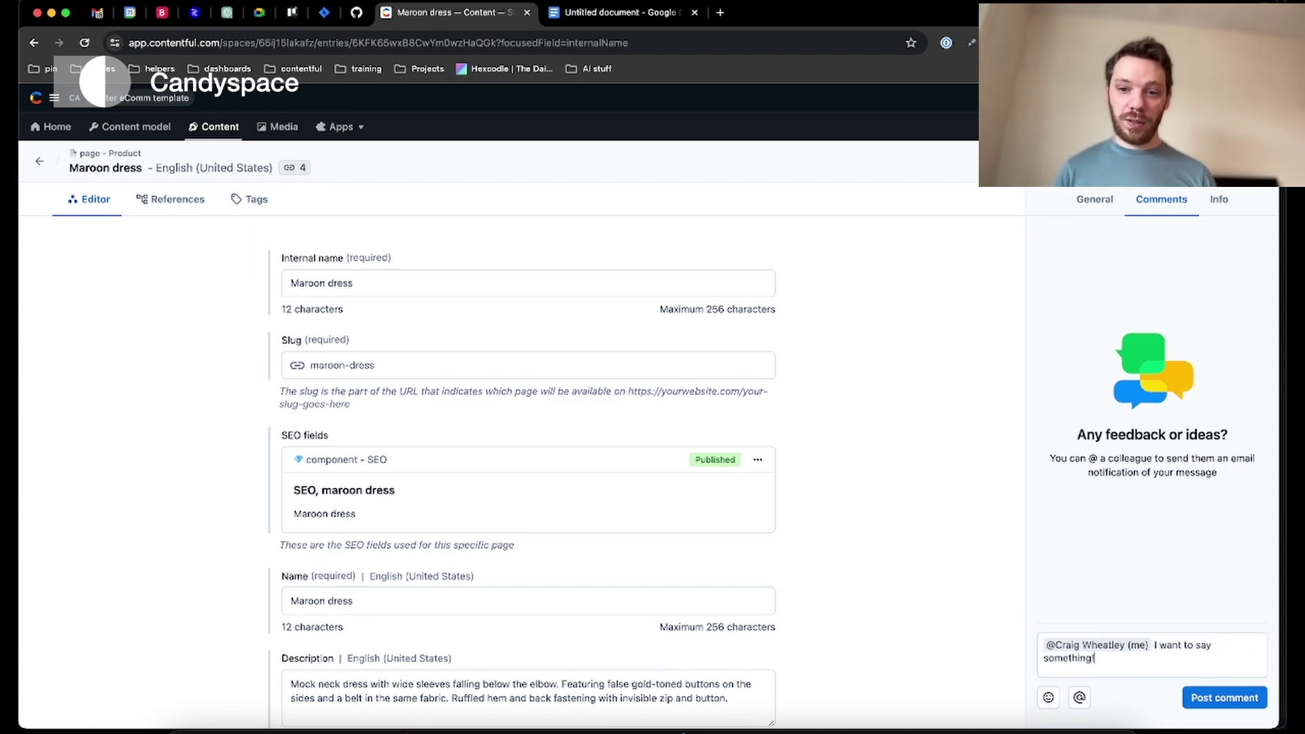
left_click(1239, 700)
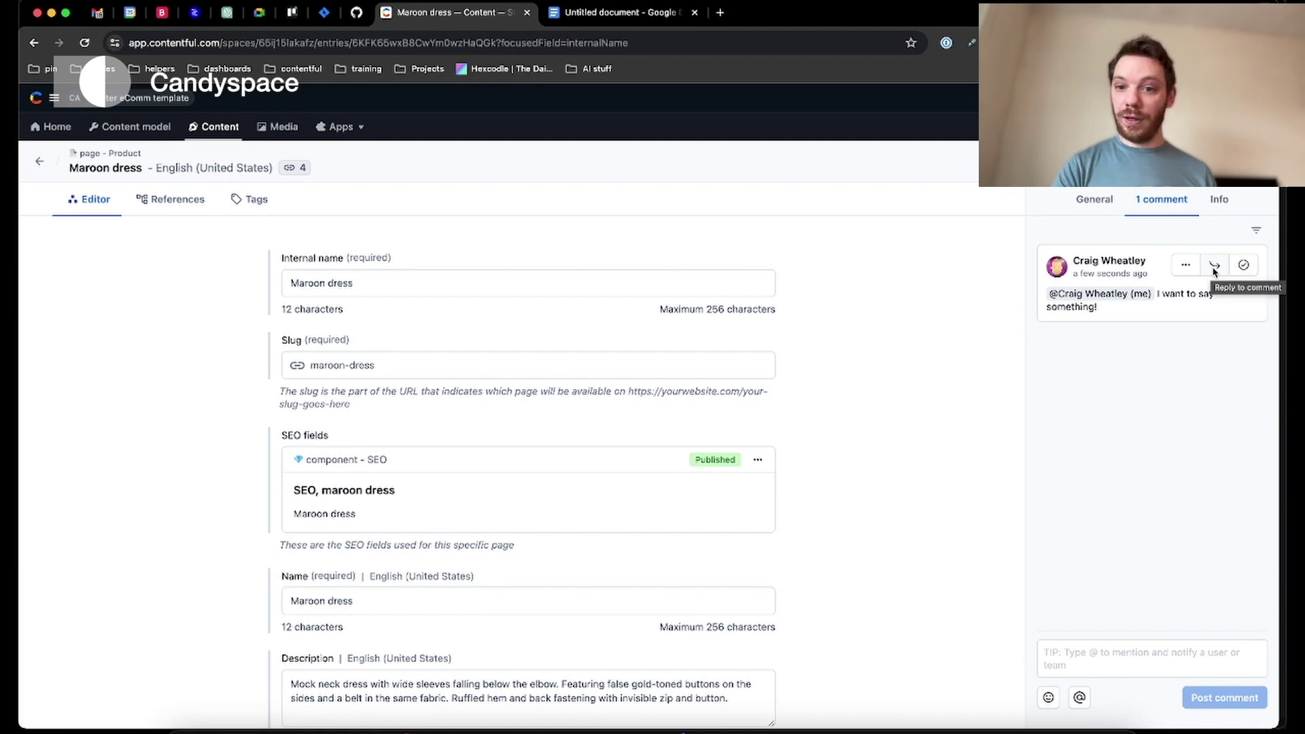
Start a reply to the comment reading "THat's great"
left_click(1215, 270)
left_click(1136, 343)
type("TH")
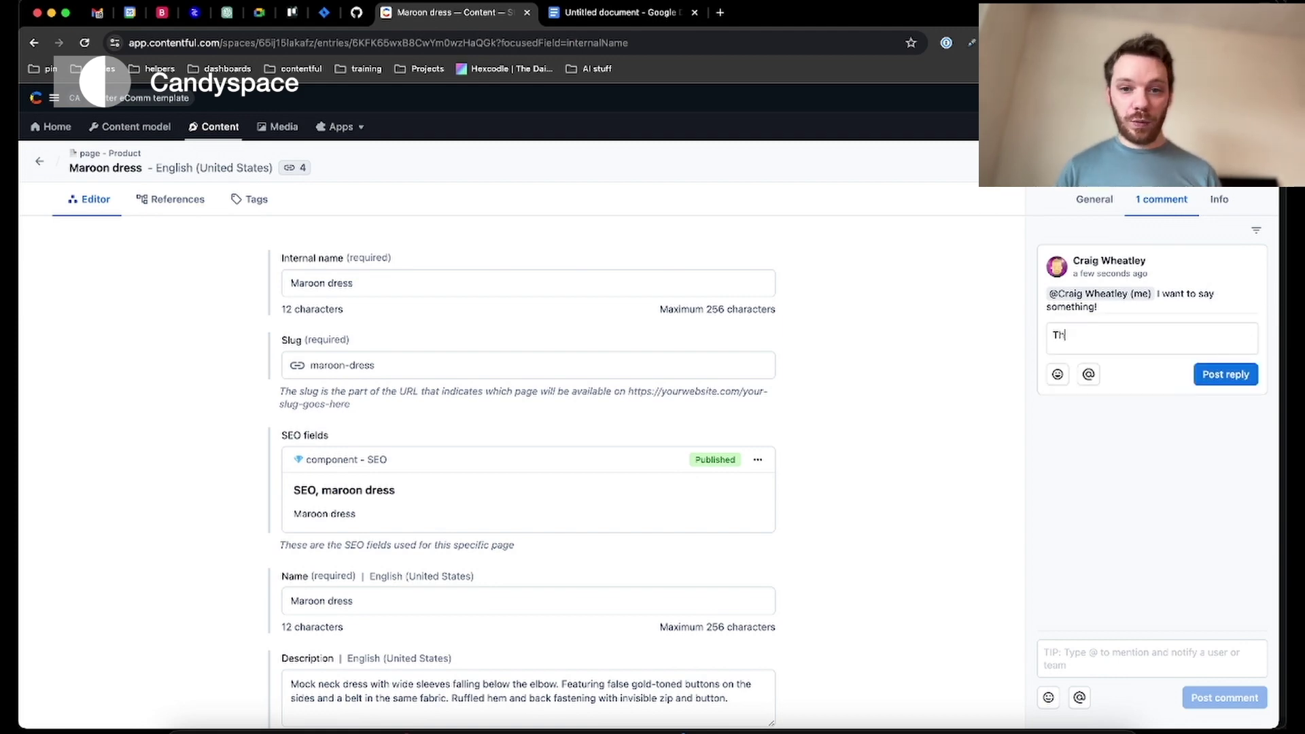
type("at's great")
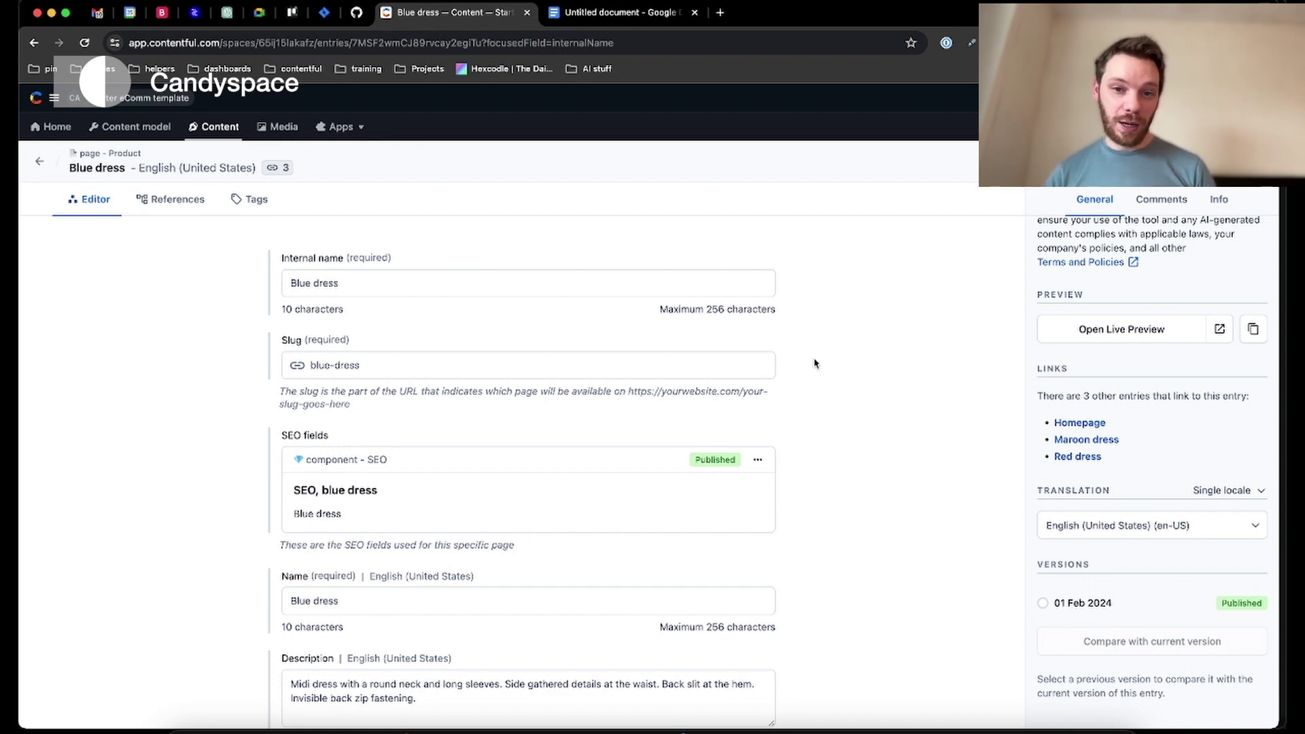
Switch the Blue dress entry's translation to German (Germany)
scroll(815, 363, "down", 5)
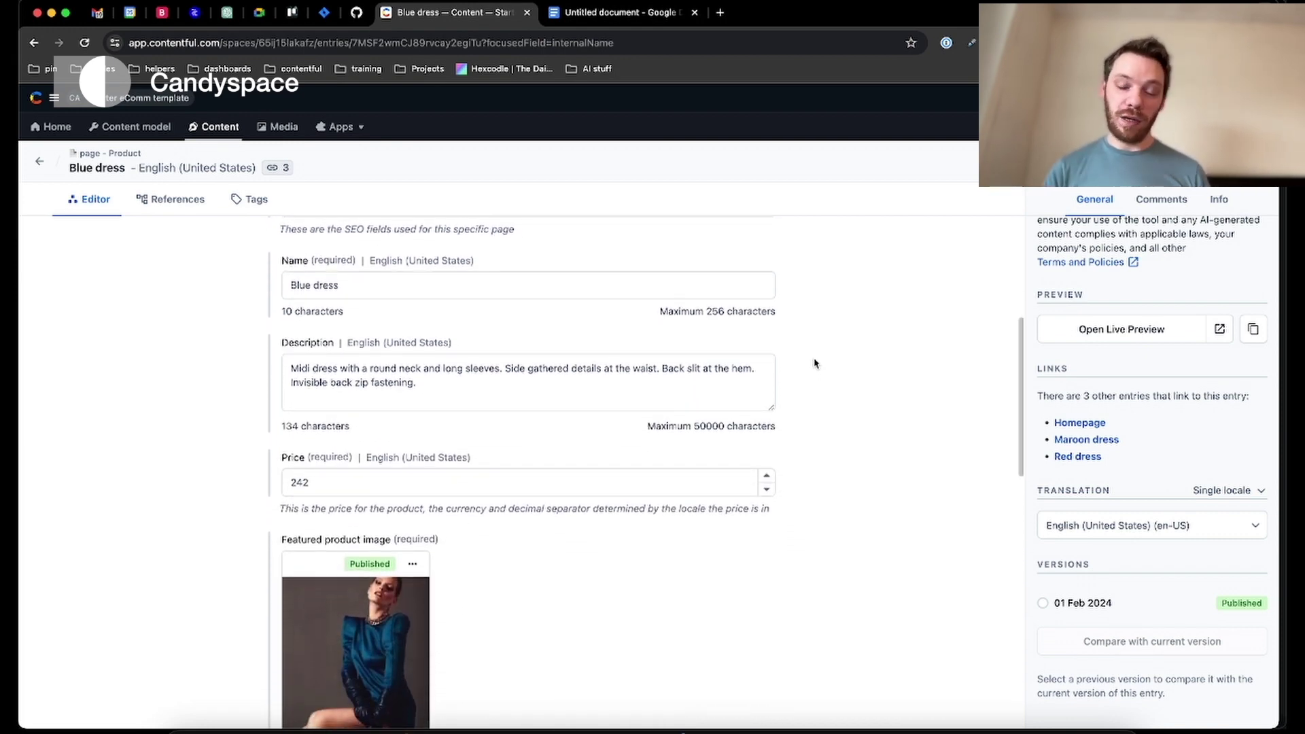
left_click_drag(368, 459, 481, 460)
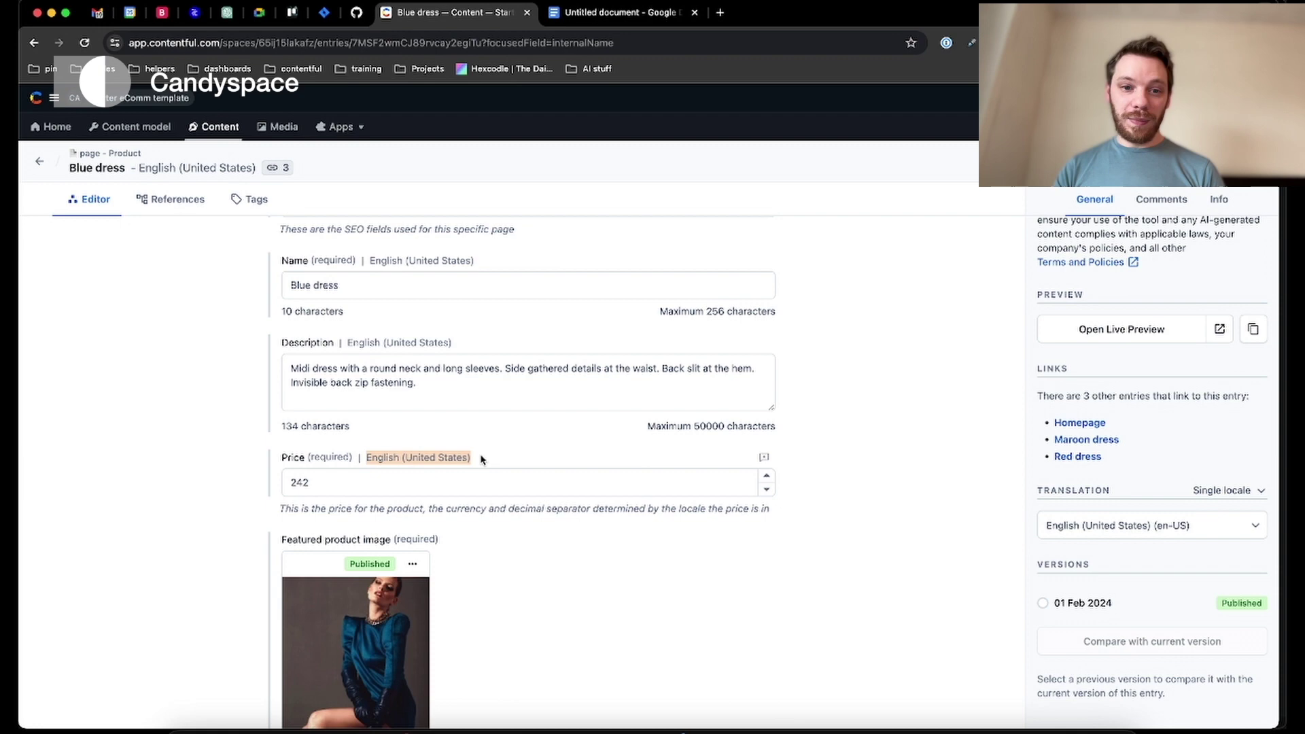
left_click(337, 481)
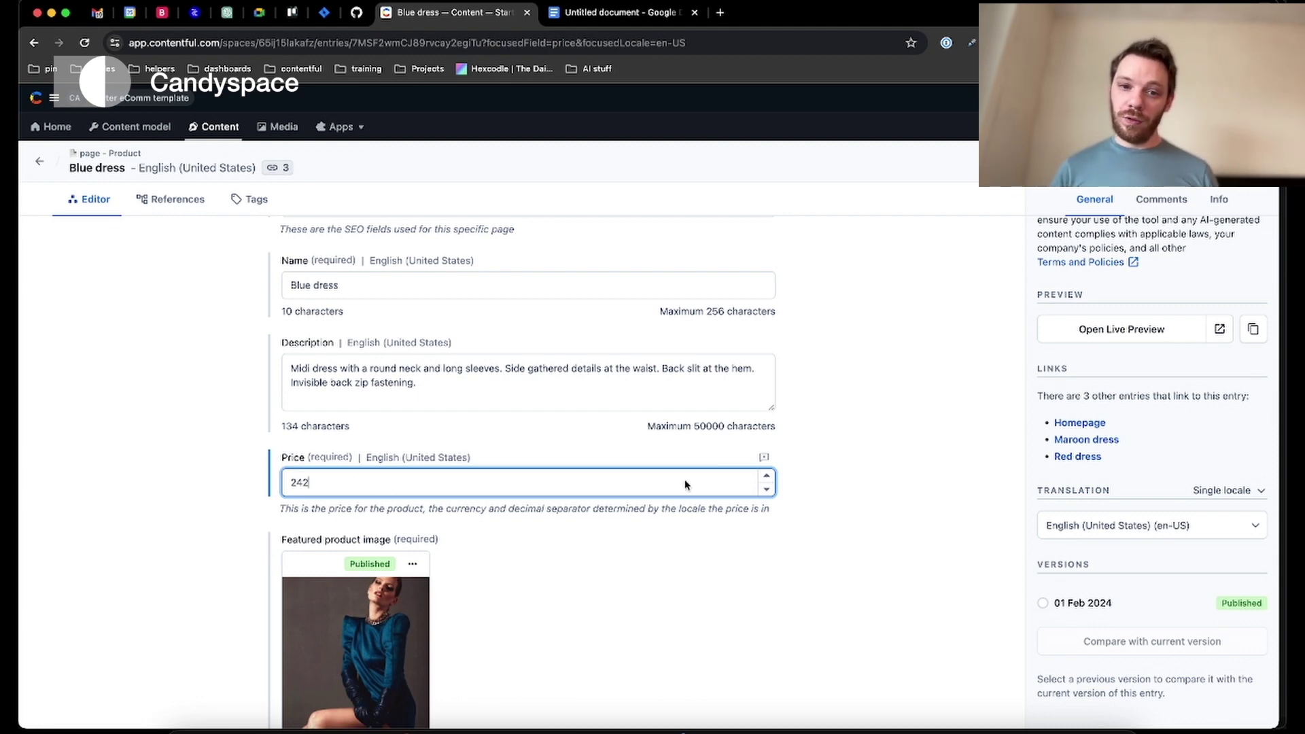
left_click(994, 490)
left_click(1081, 527)
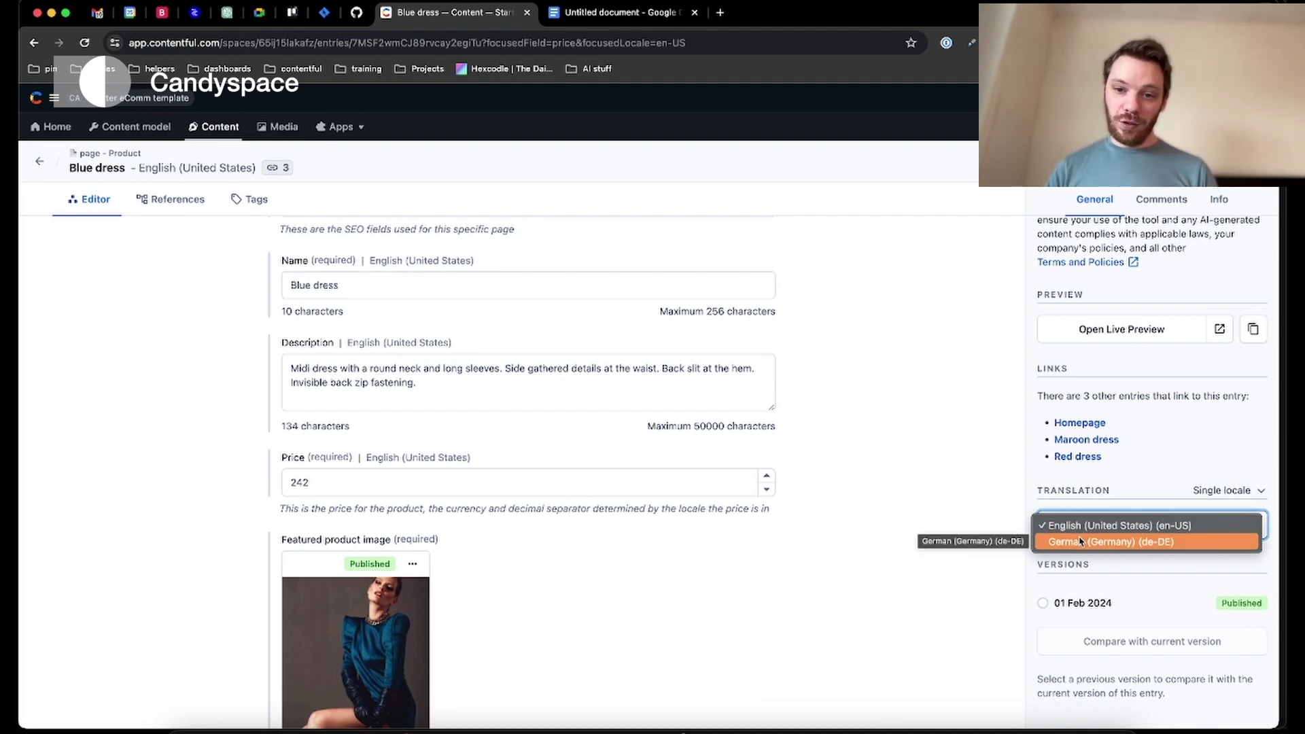
left_click(1082, 541)
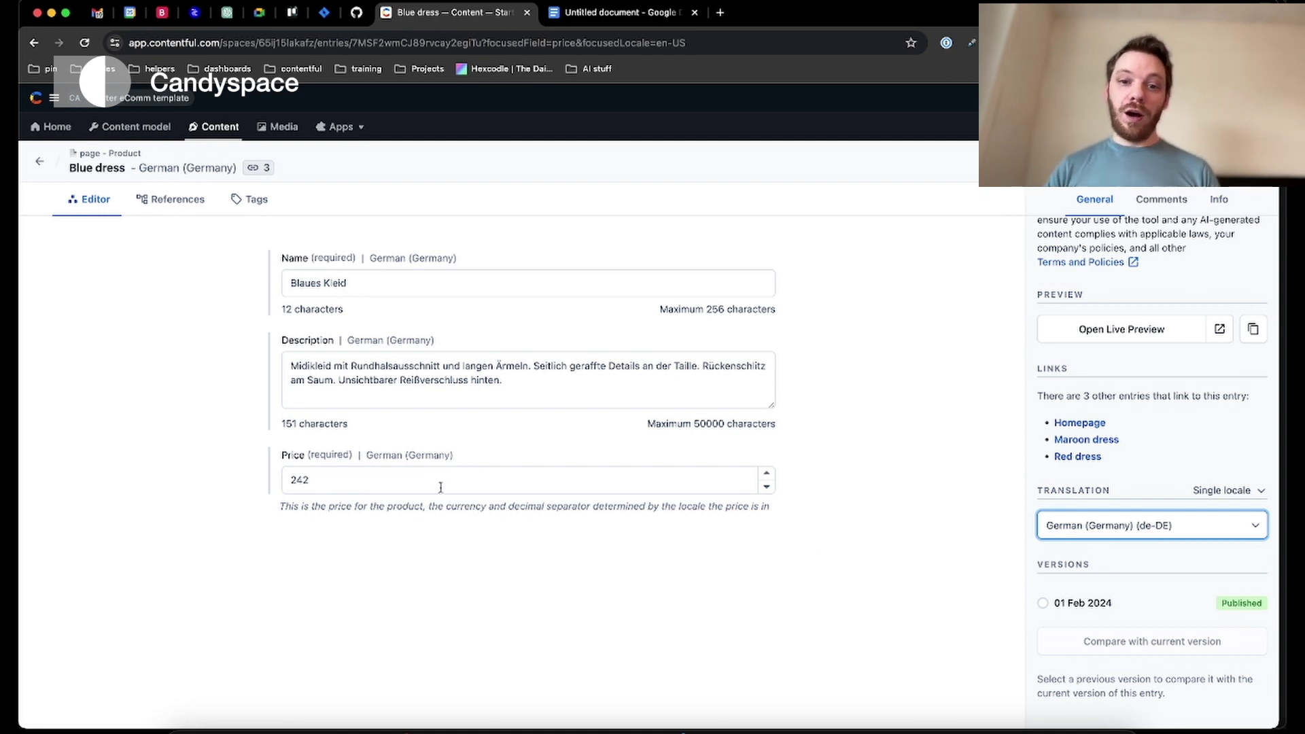
Change the German price from 242 to 300
left_click(360, 489)
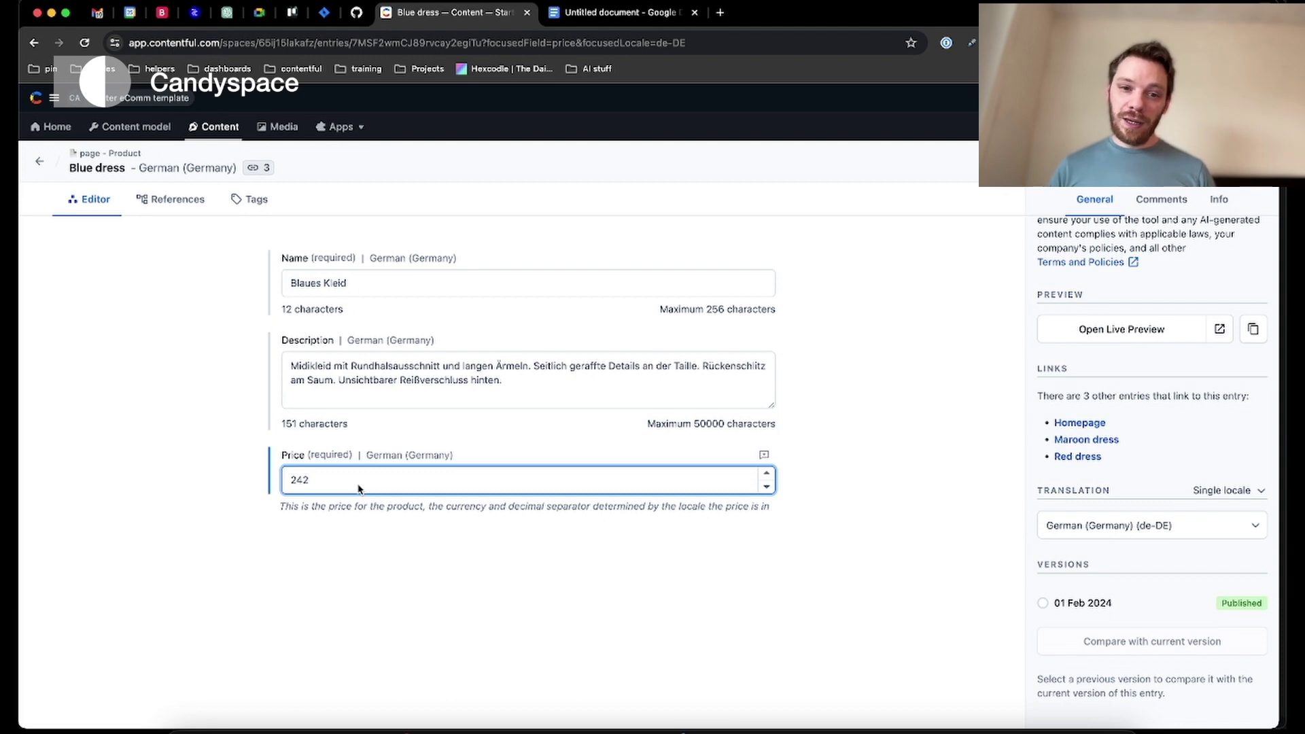
key("shift+Left")
key("shift+Left")
key("shift+Left")
type("300")
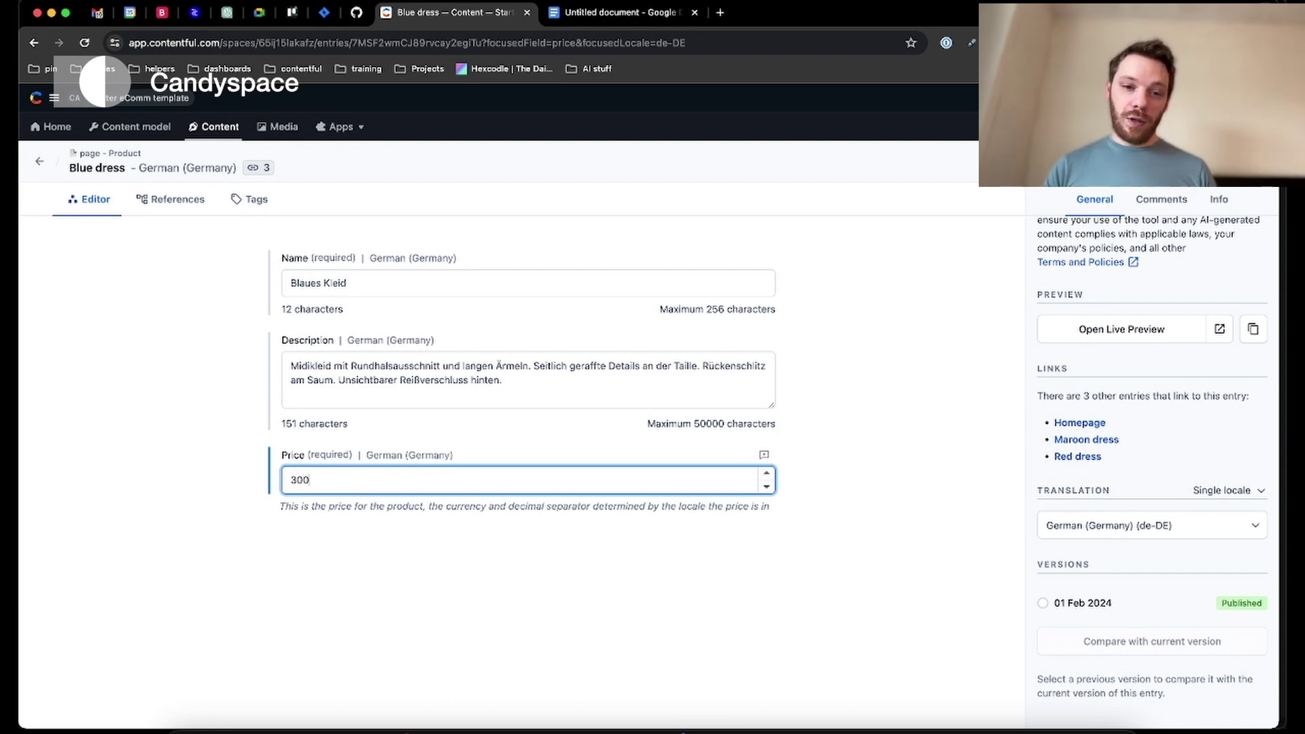
left_click(583, 632)
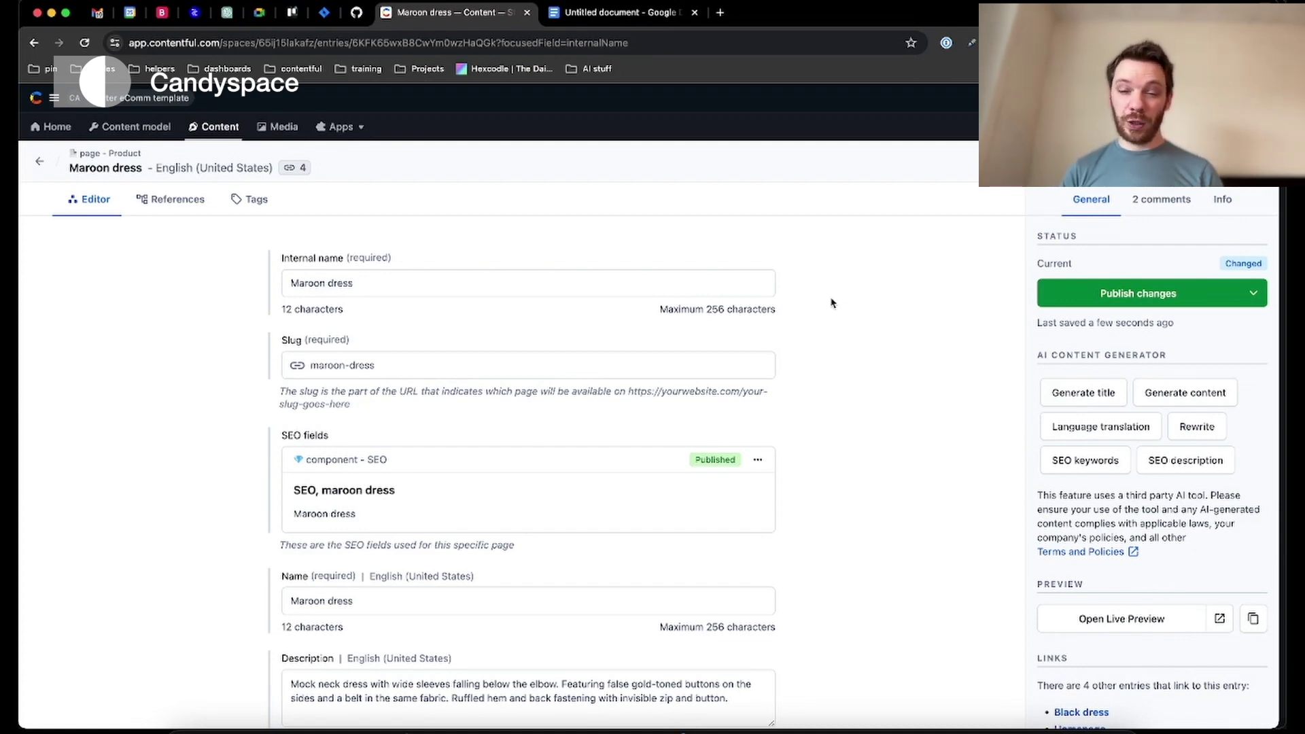
Open the Homepage entry from All content and show it in Live Preview
left_click(39, 160)
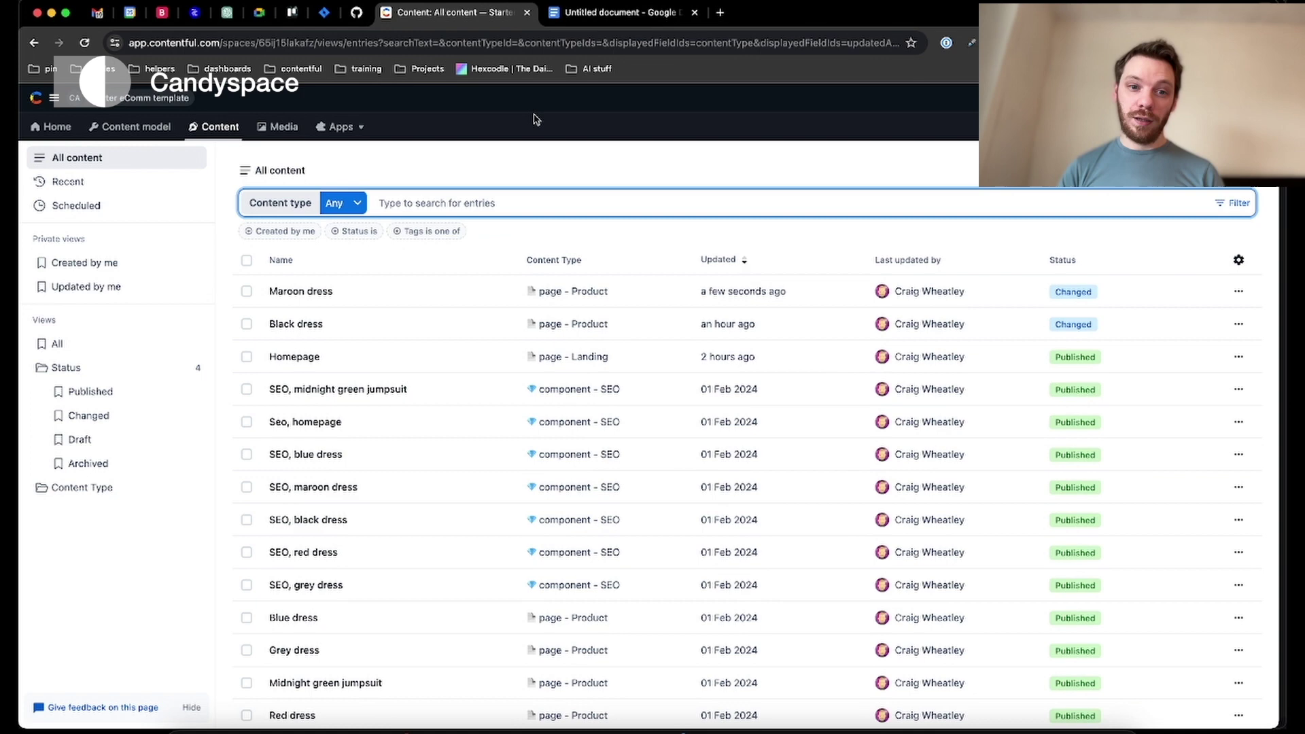
left_click(285, 356)
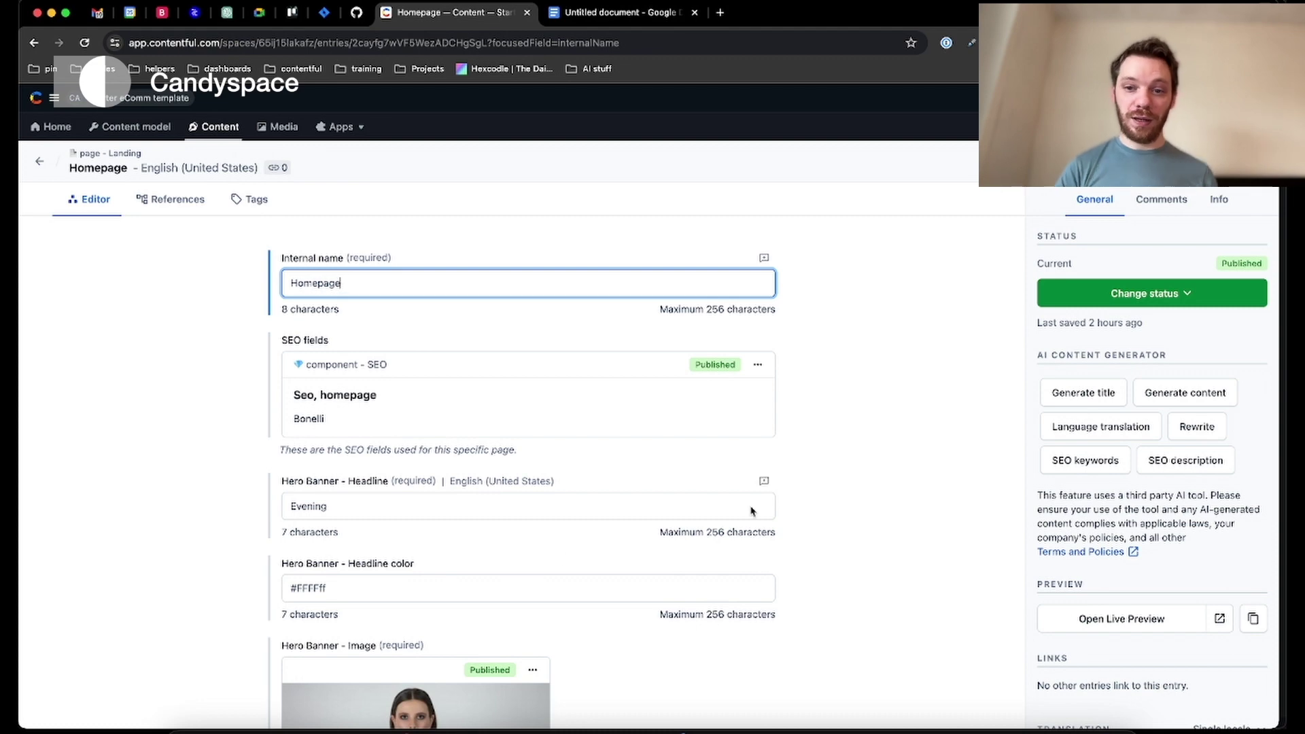
scroll(752, 511, "down", 2)
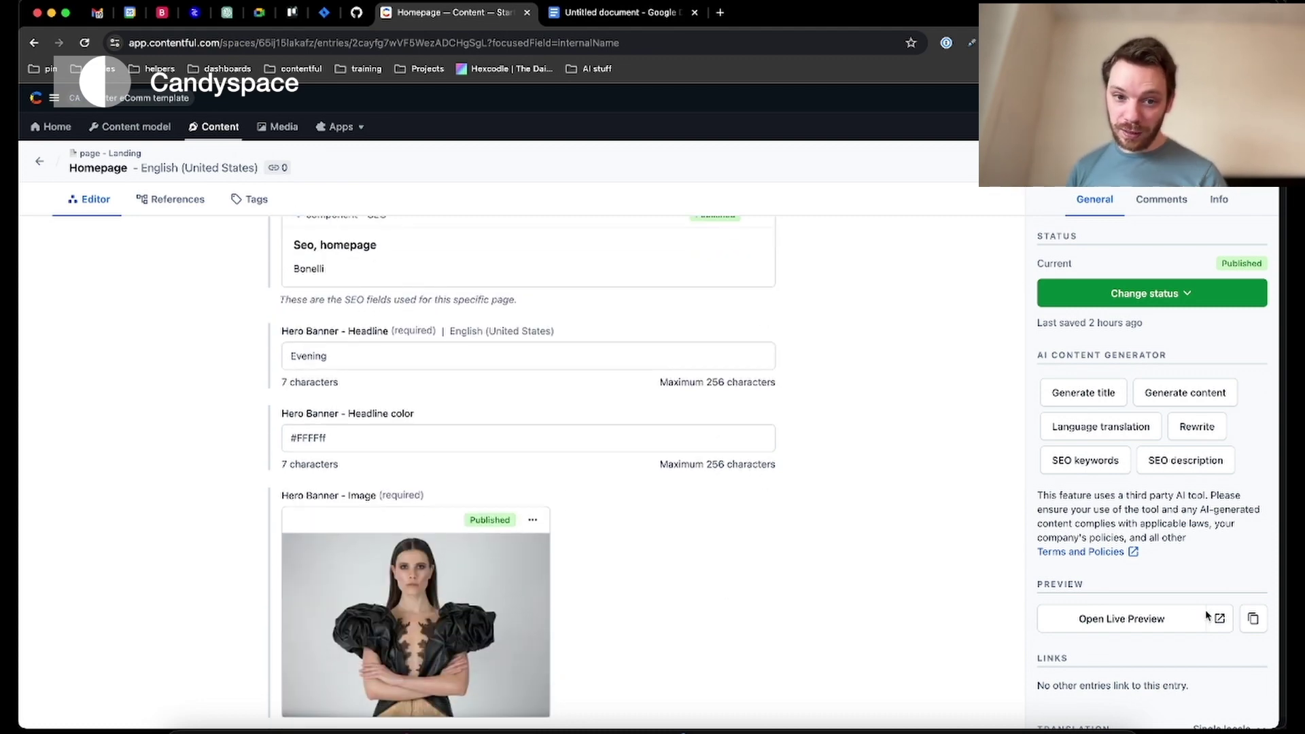
left_click(1102, 625)
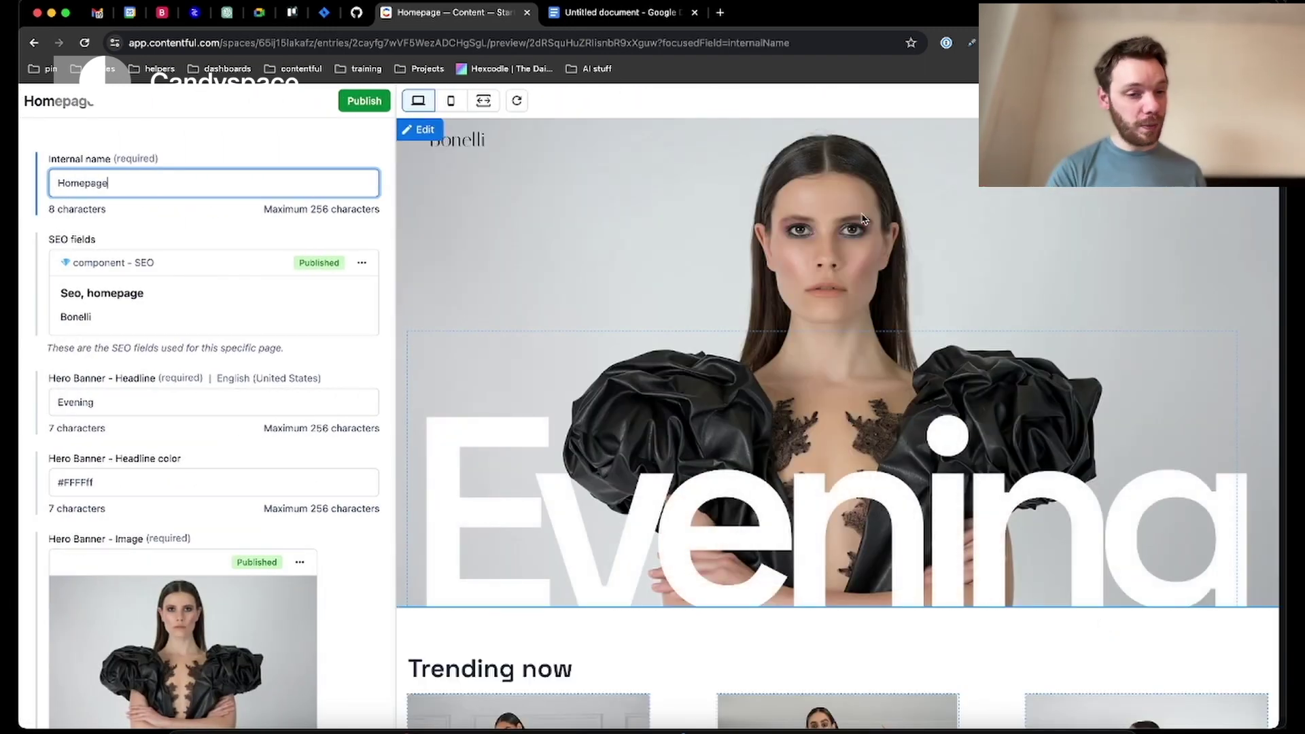
scroll(824, 316, "down", 10)
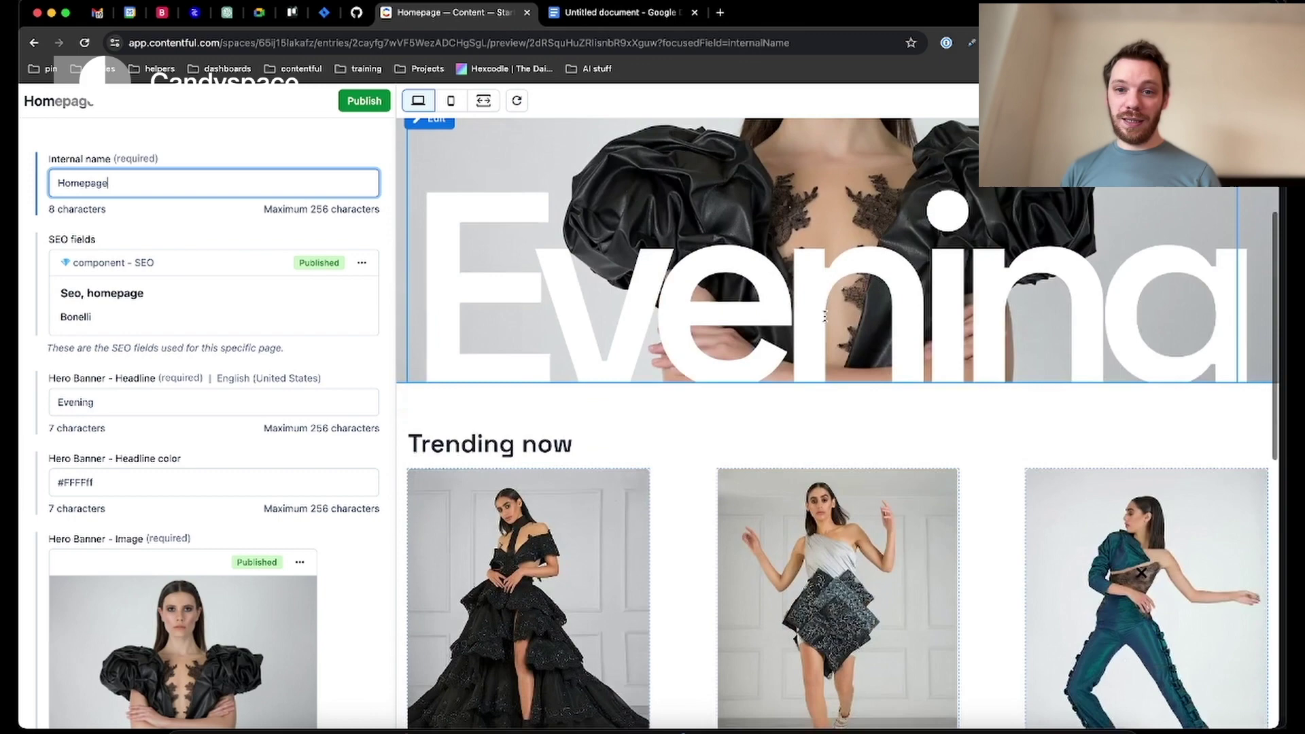
scroll(826, 321, "up", 10)
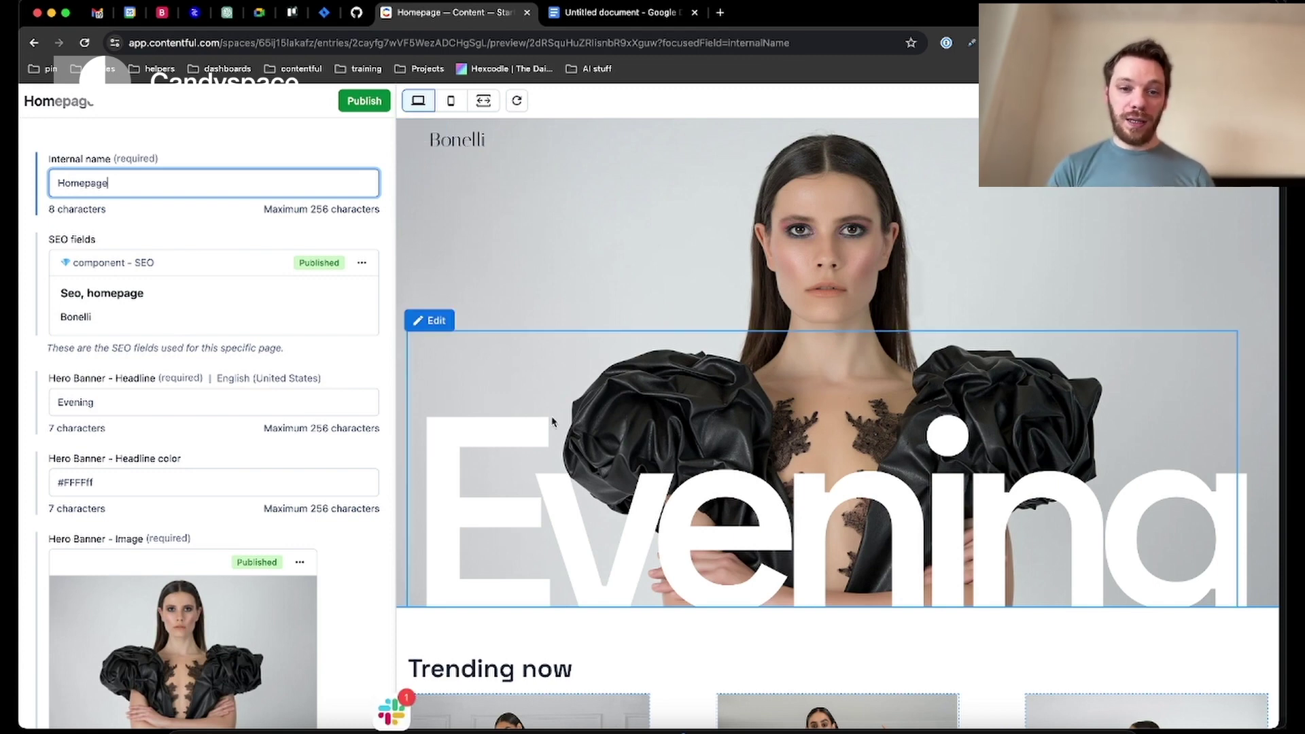
Replace the hero banner headline Evening with Morning
left_click(429, 321)
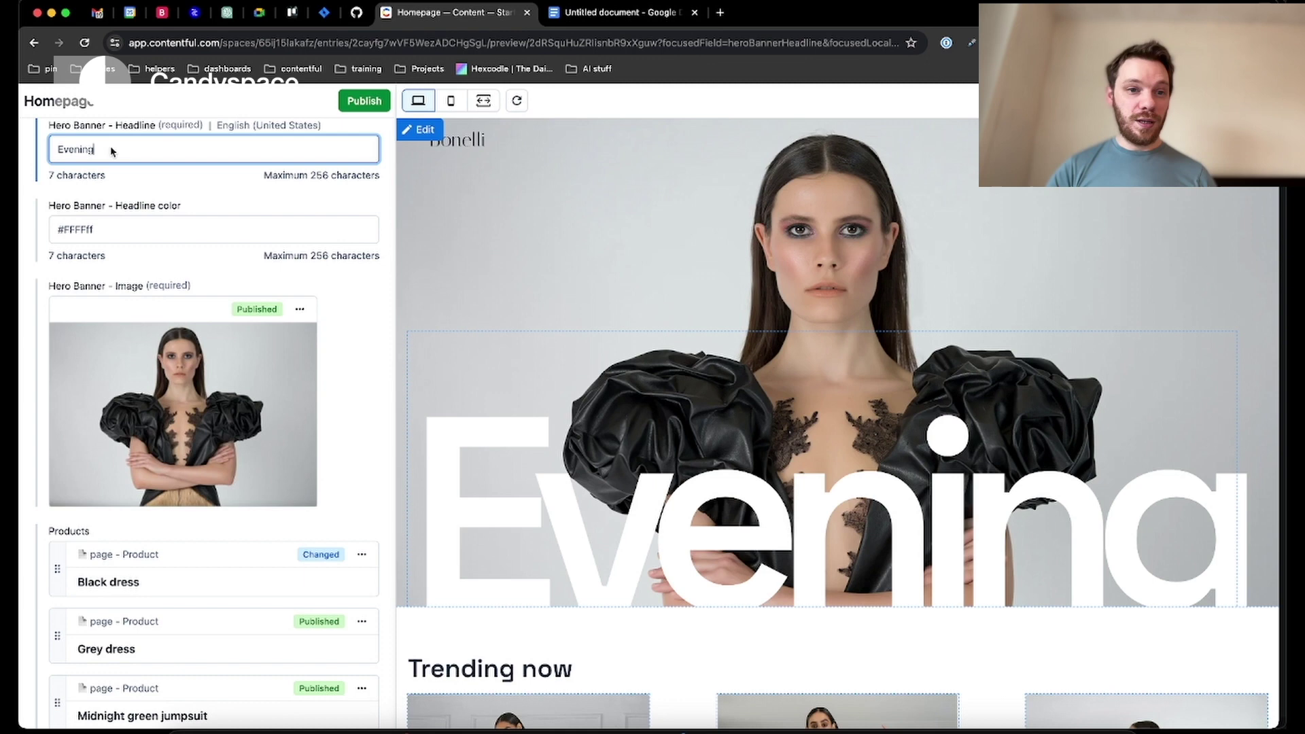
key("super+a")
type("Alterna")
type("on")
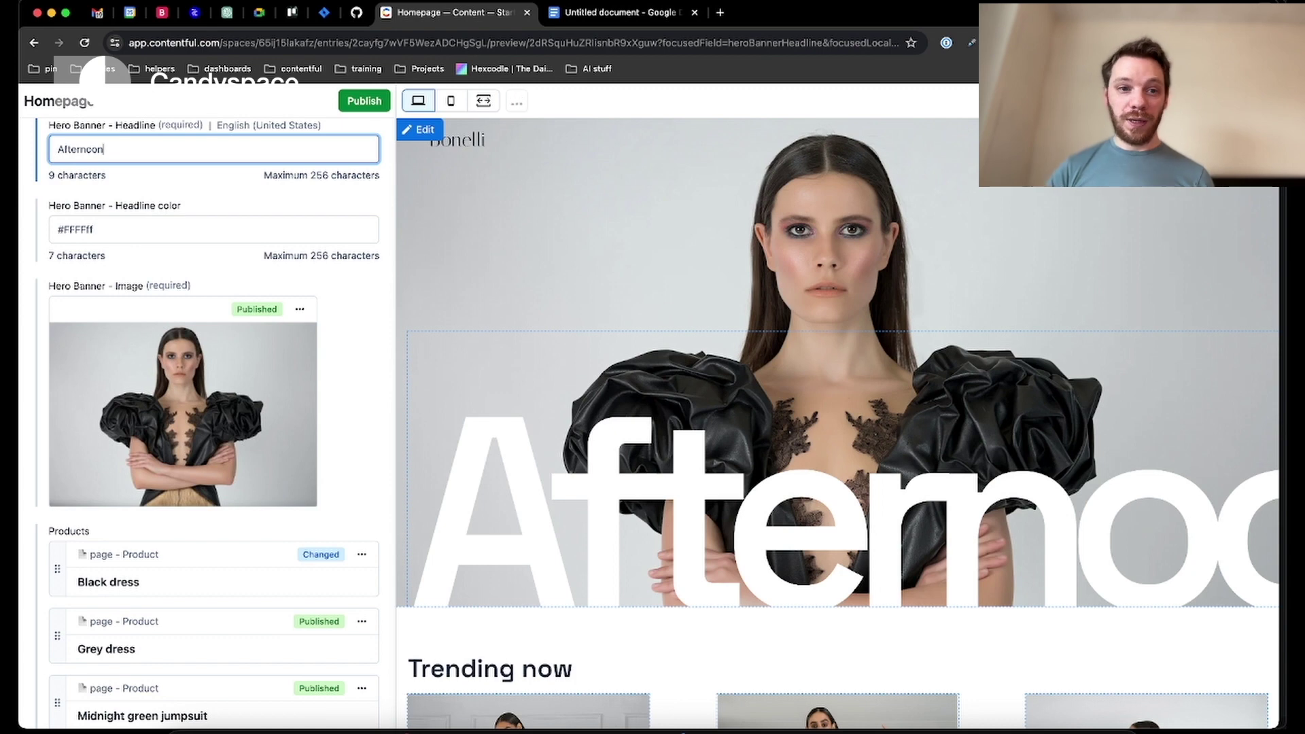
key("BackSpace")
key("BackSpace")
key("BackSpace")
key("BackSpace")
key("BackSpace")
key("BackSpace")
key("BackSpace")
key("BackSpace")
key("BackSpace")
type("Mornin")
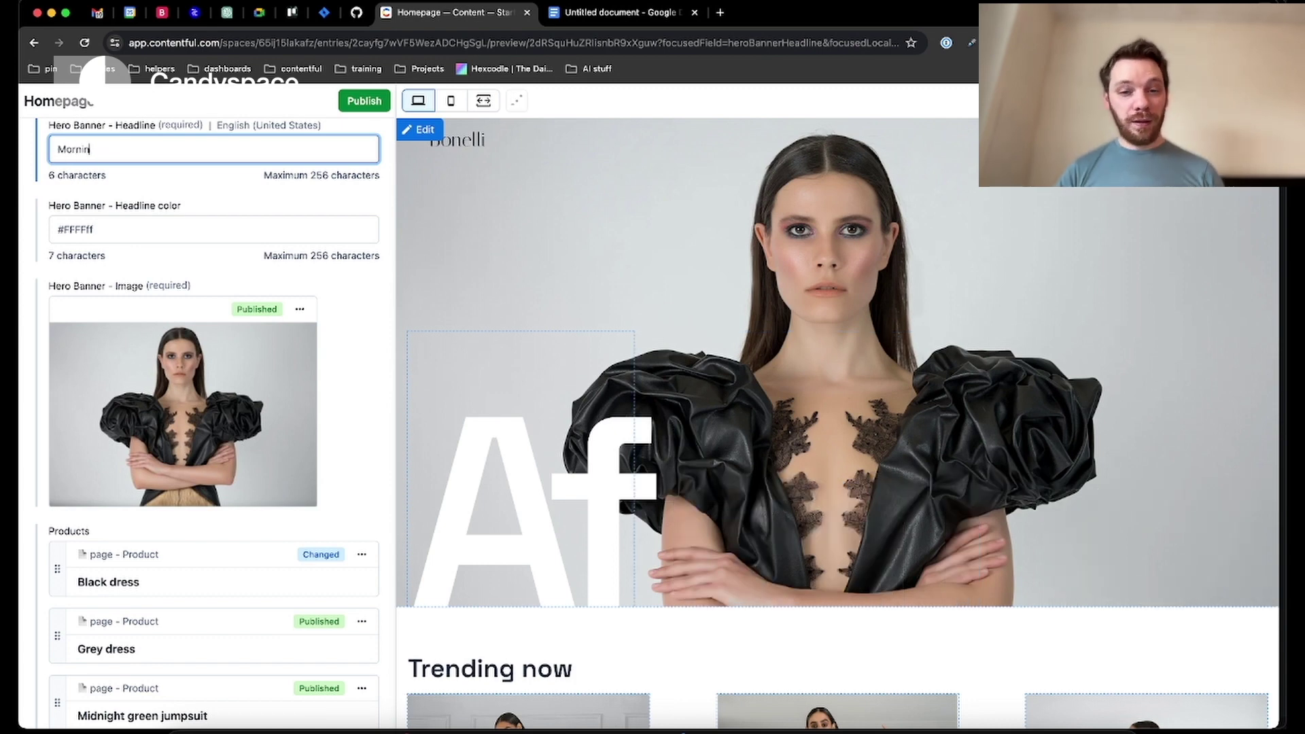
type("g")
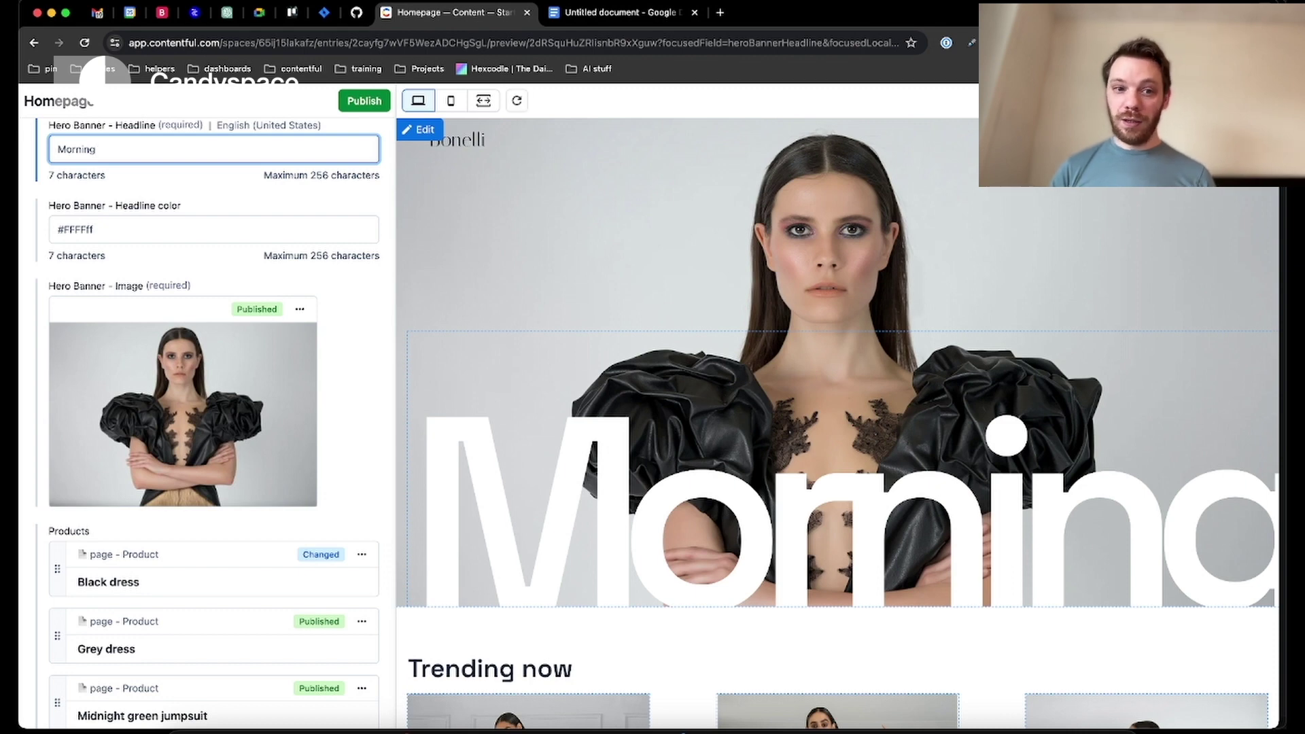
Set the headline colour to #FF66ff and check it in mobile and desktop previews
left_click(119, 233)
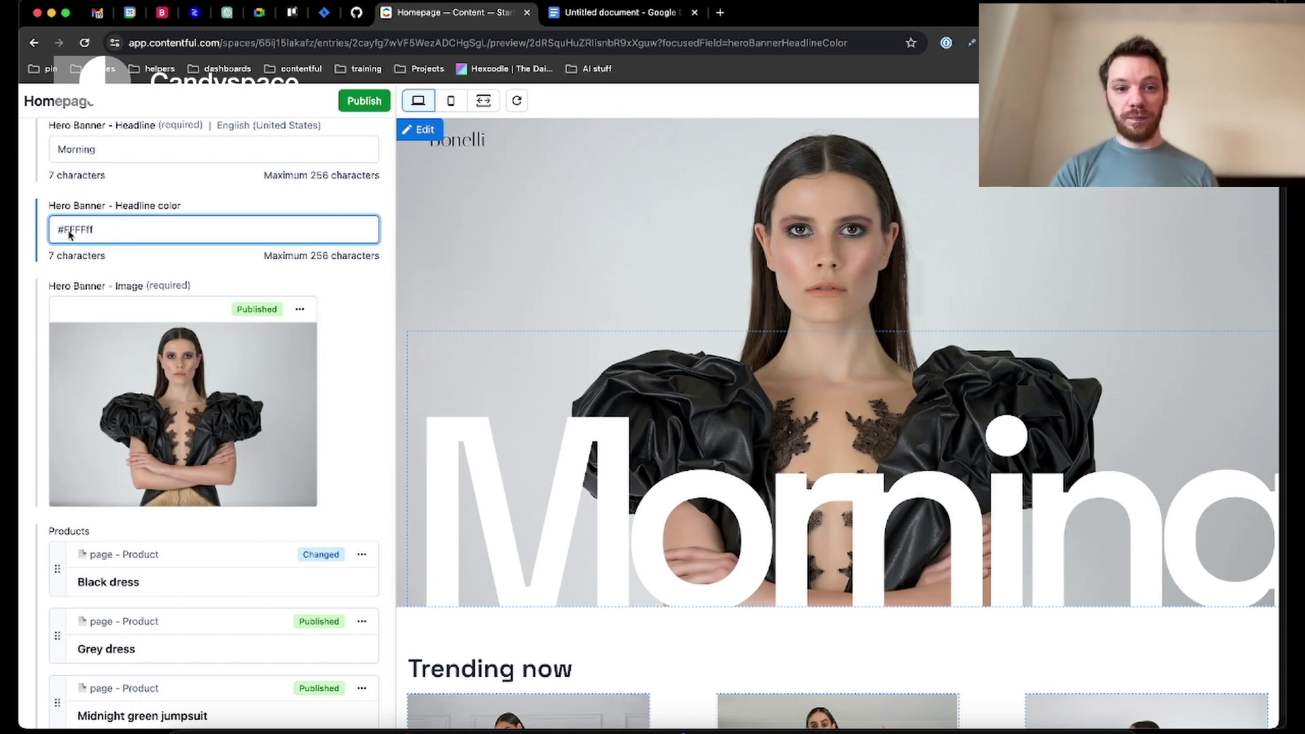
left_click_drag(72, 231, 83, 232)
type("66")
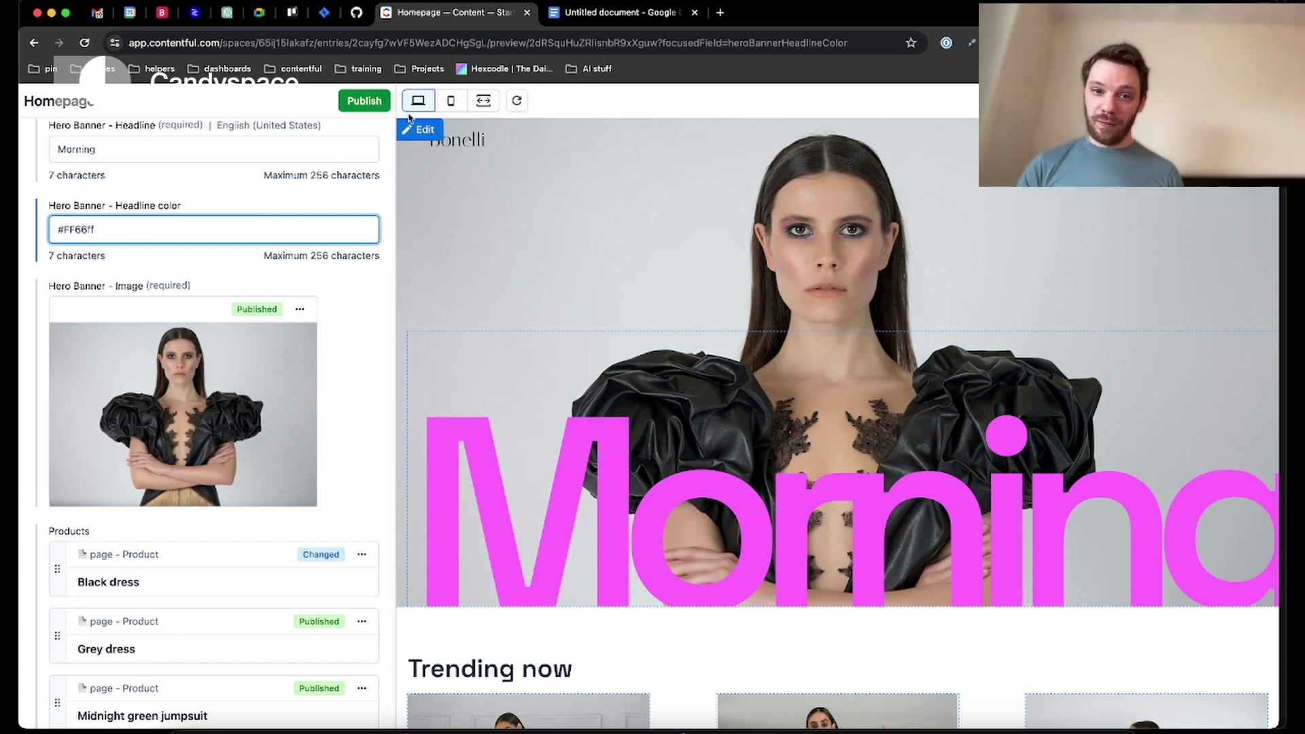
left_click(449, 107)
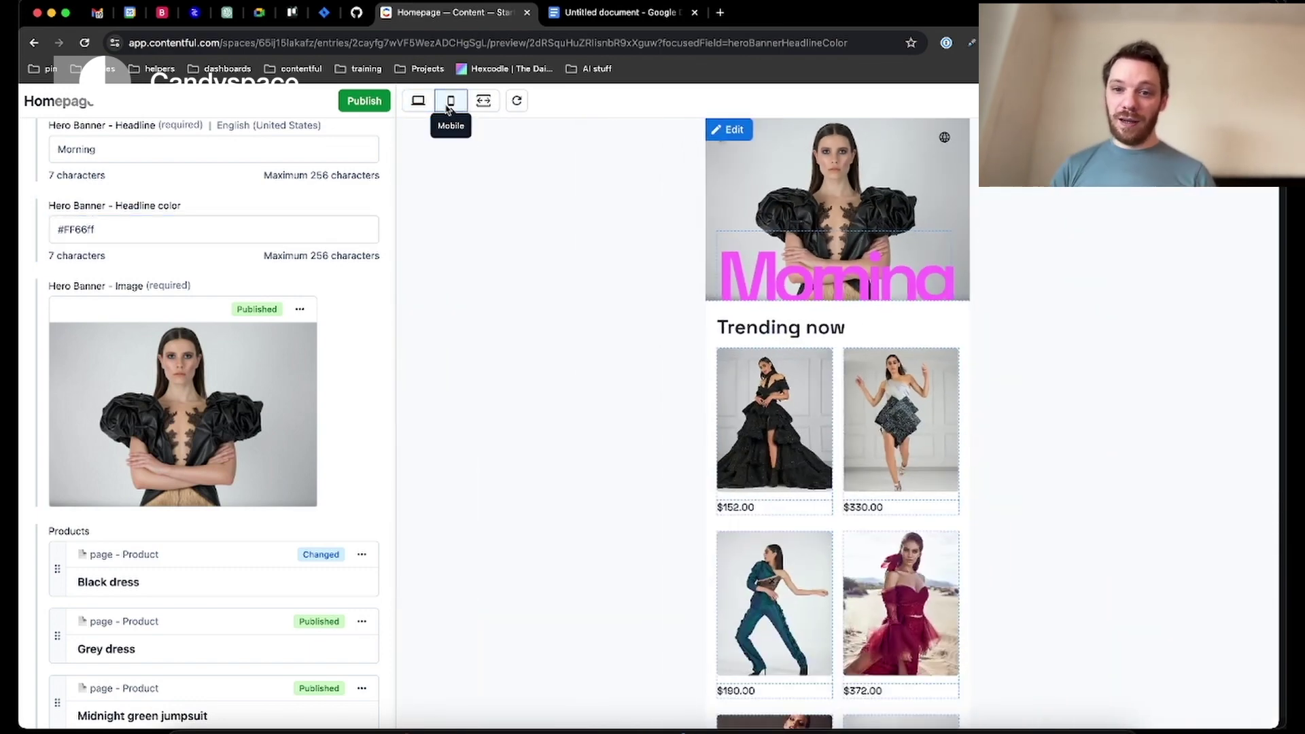
left_click(418, 102)
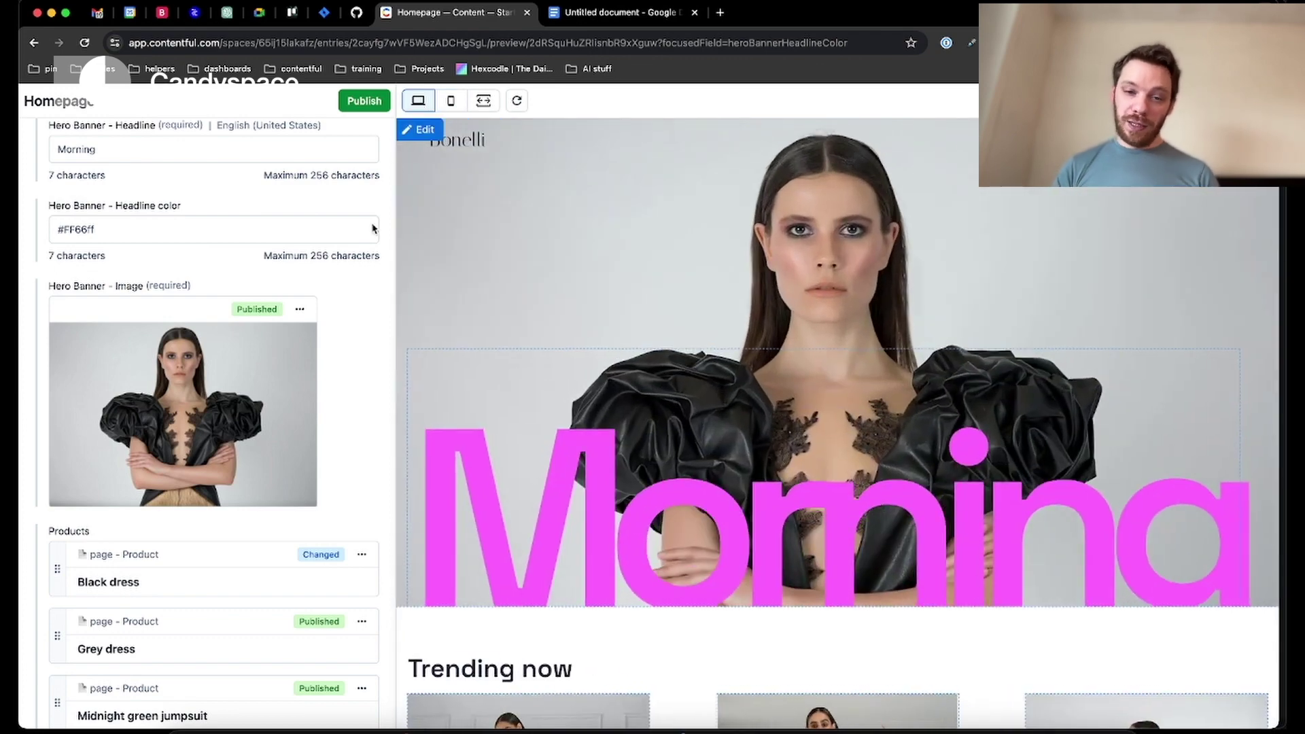
Publish the Homepage entry and confirm in the Publish "Homepage" dialog
left_click(363, 102)
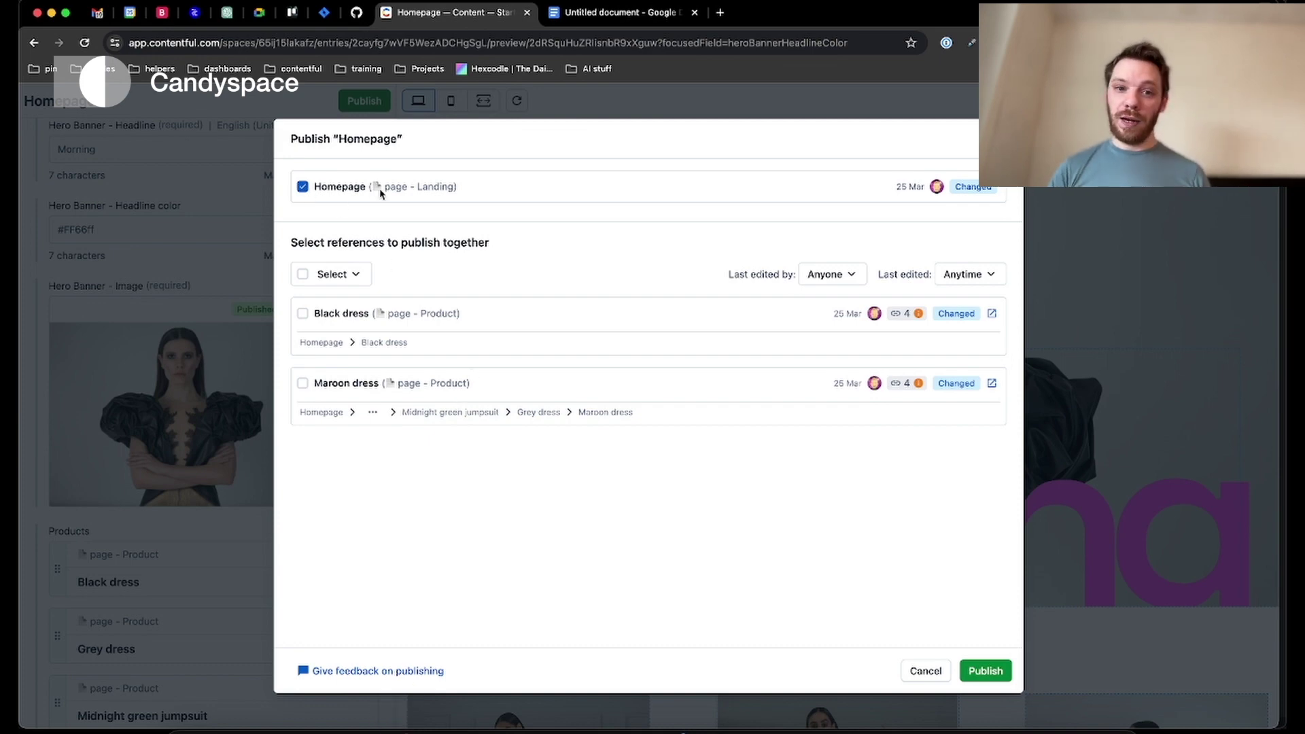
left_click(987, 672)
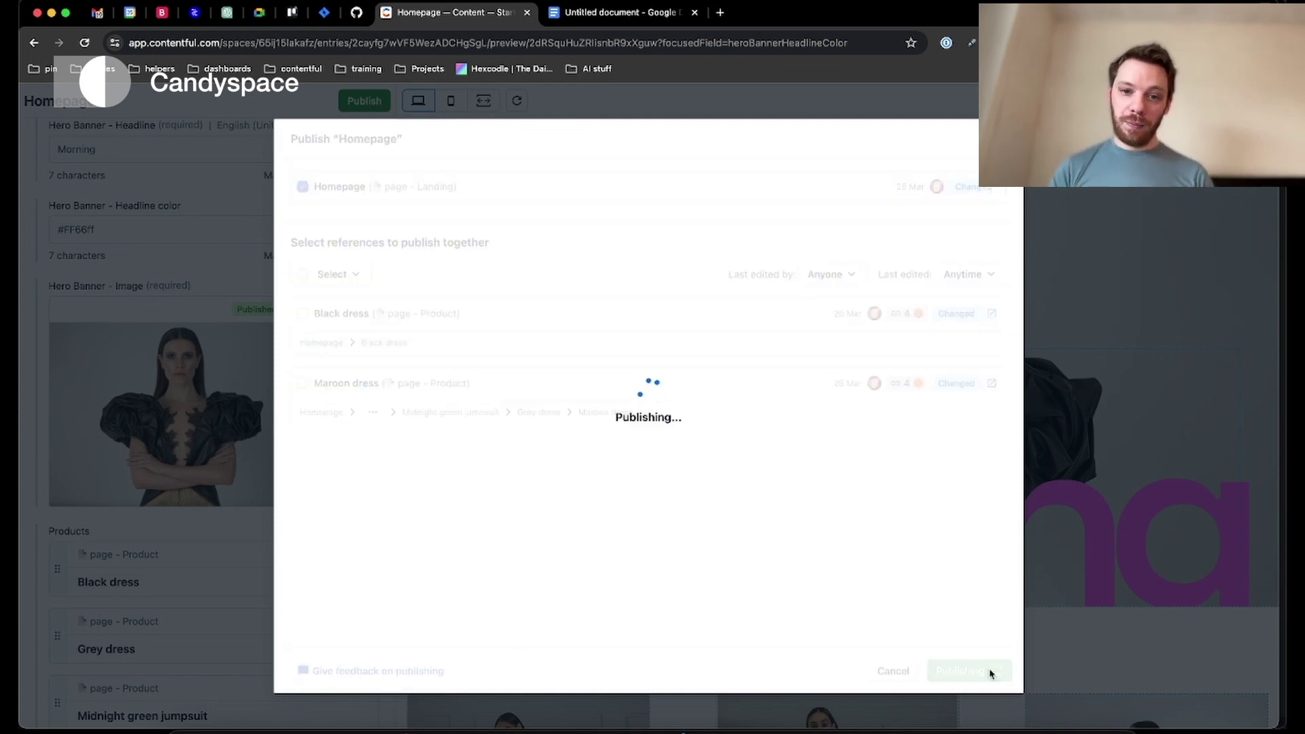